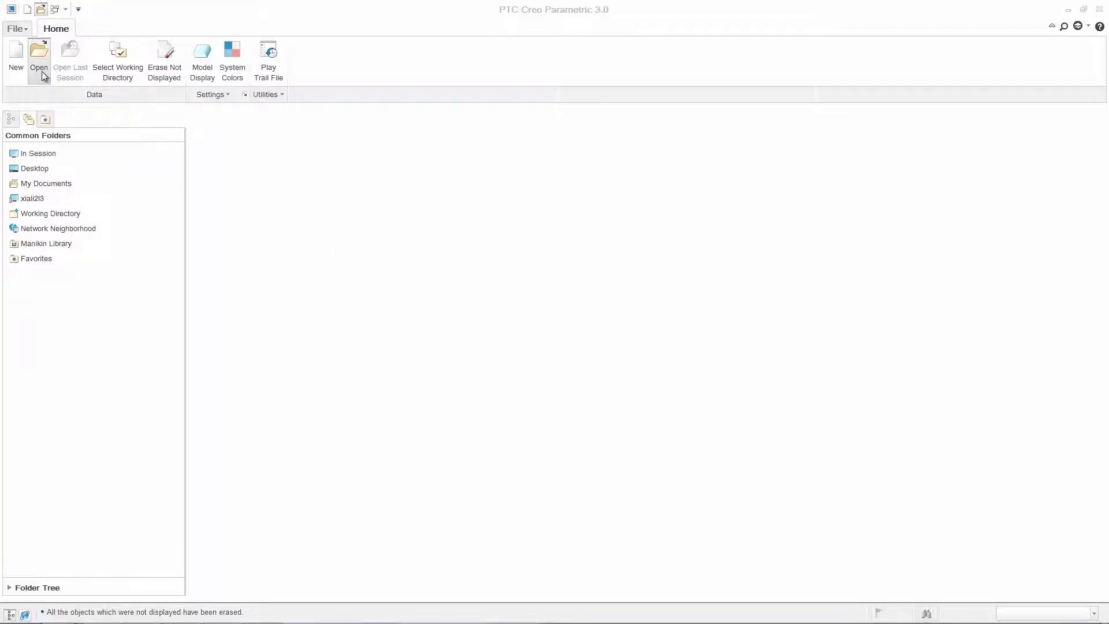
Open the 000-ktm-rc8.asm assembly in the Light Graphics representation
{"action": "left_click", "coordinate": [42, 71]}
{"action": "left_click", "coordinate": [654, 459]}
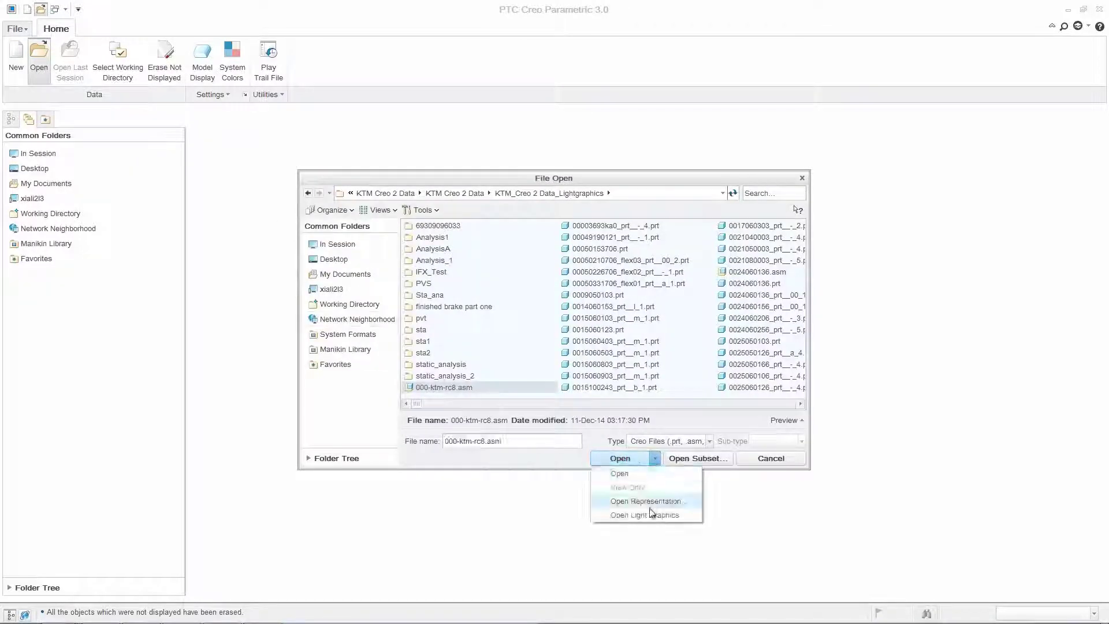
{"action": "left_click", "coordinate": [650, 515]}
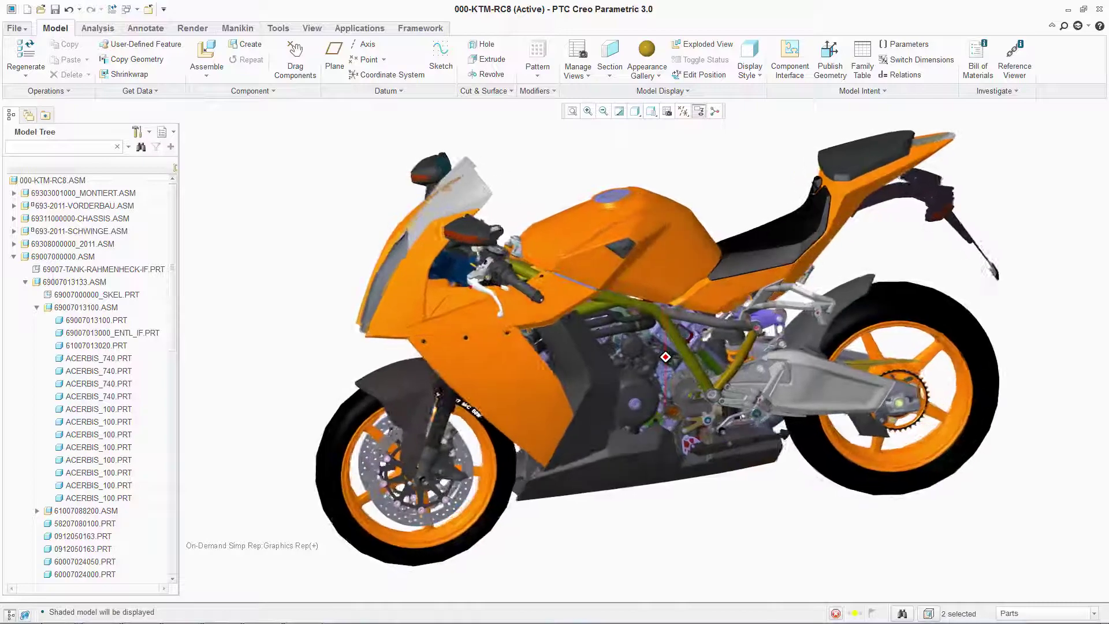
{"action": "middle_click_drag", "start_coordinate": [666, 356], "coordinate": [537, 356]}
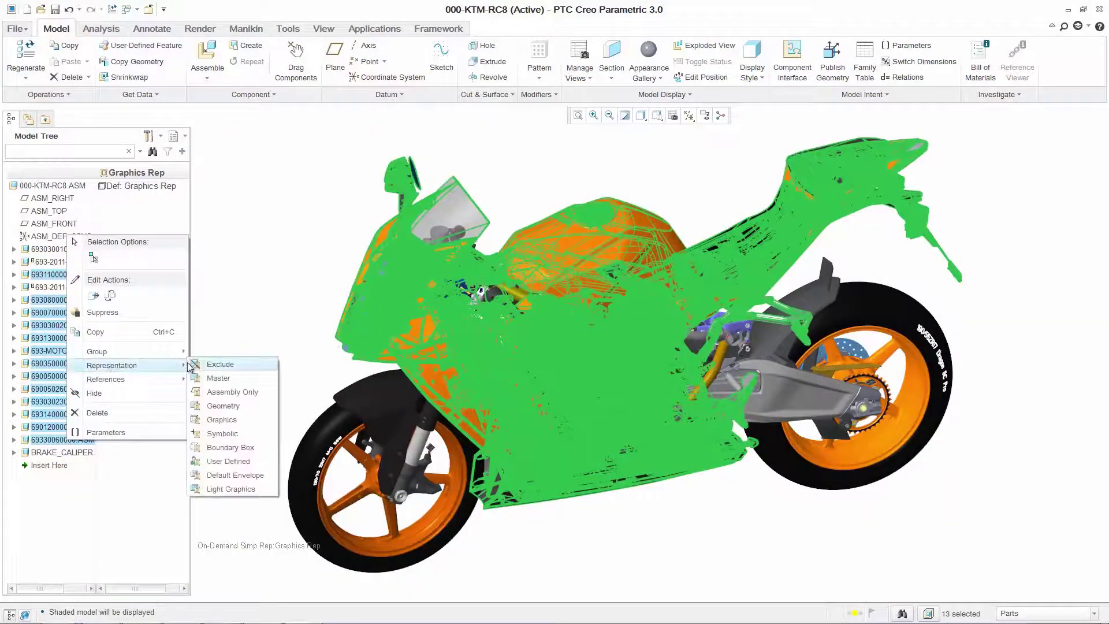
Exclude the selected subassemblies from the representation and set the front wheel's display to Shading With Reflections
{"action": "left_click", "coordinate": [192, 365]}
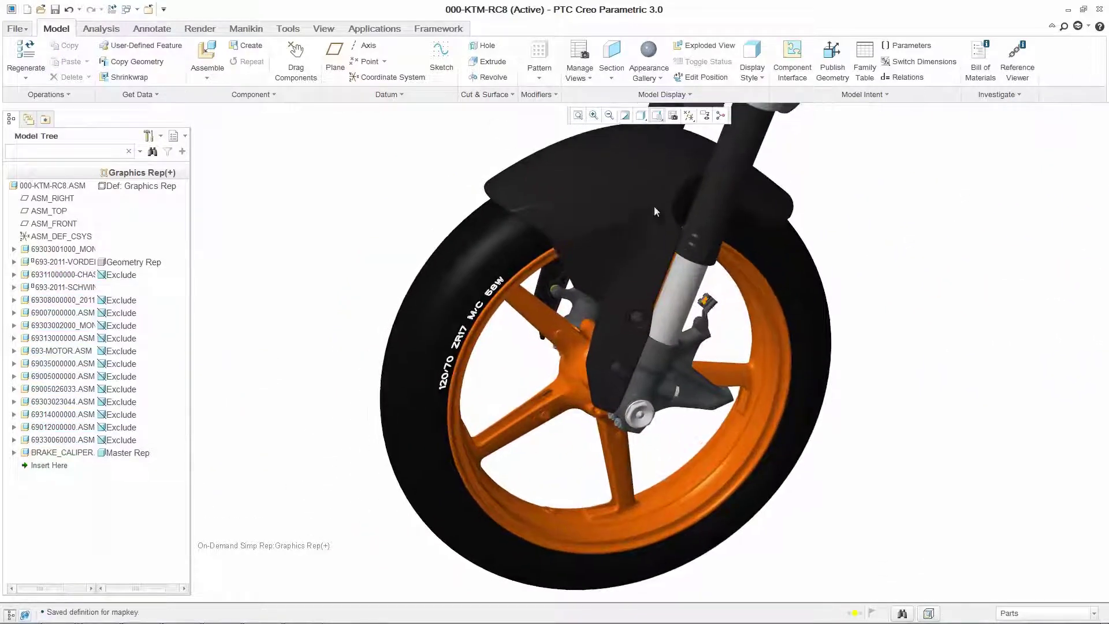
{"action": "left_click", "coordinate": [645, 117]}
{"action": "left_click", "coordinate": [650, 128]}
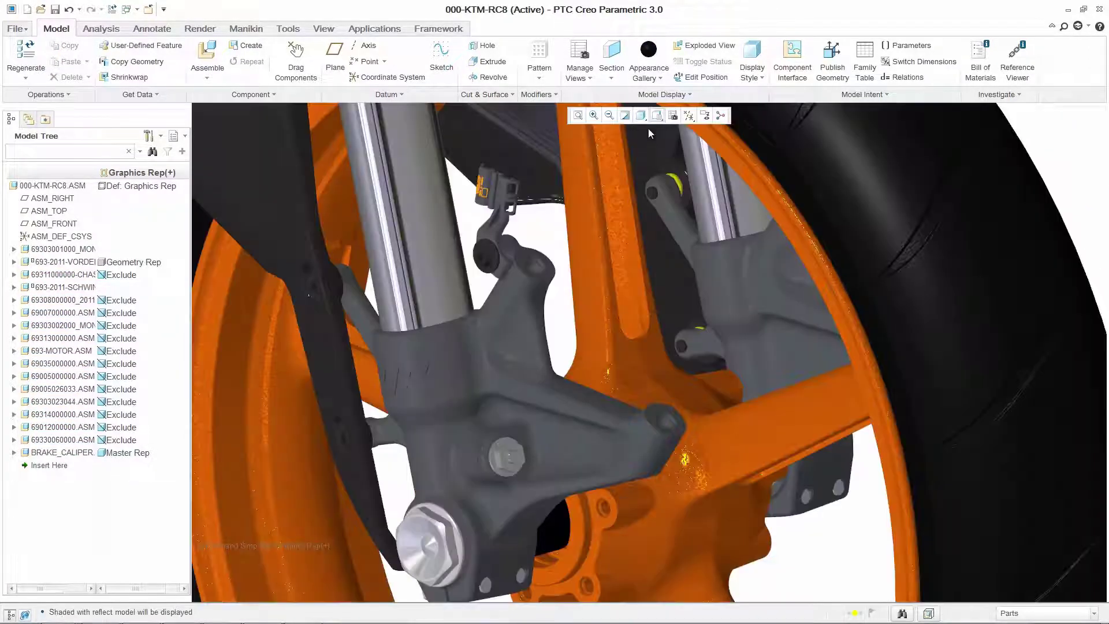
Apply the adv-aluminium-cast appearance from the Photolux advanced metal library to the front fork castings
{"action": "left_click", "coordinate": [661, 80]}
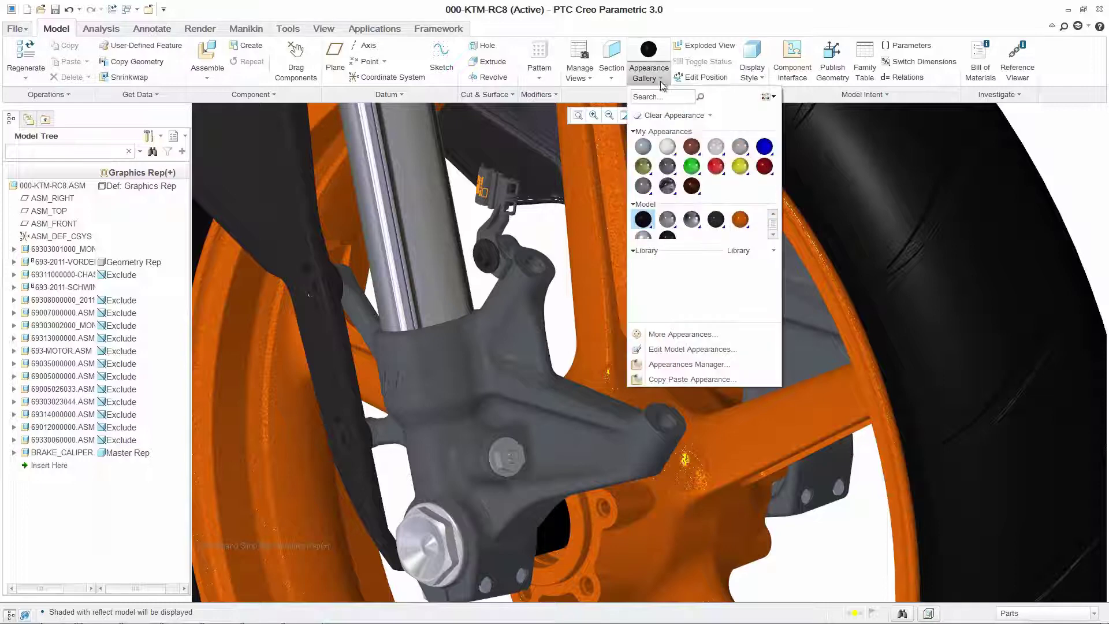
{"action": "left_click", "coordinate": [762, 251]}
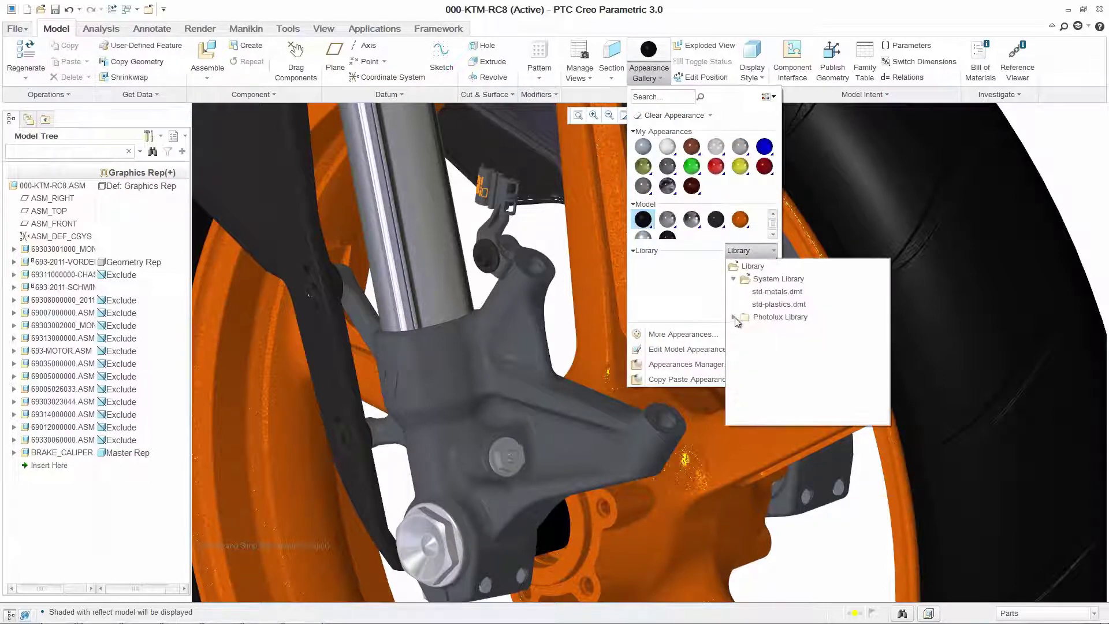
{"action": "left_click", "coordinate": [733, 317]}
{"action": "left_click", "coordinate": [746, 343]}
{"action": "left_click", "coordinate": [772, 355]}
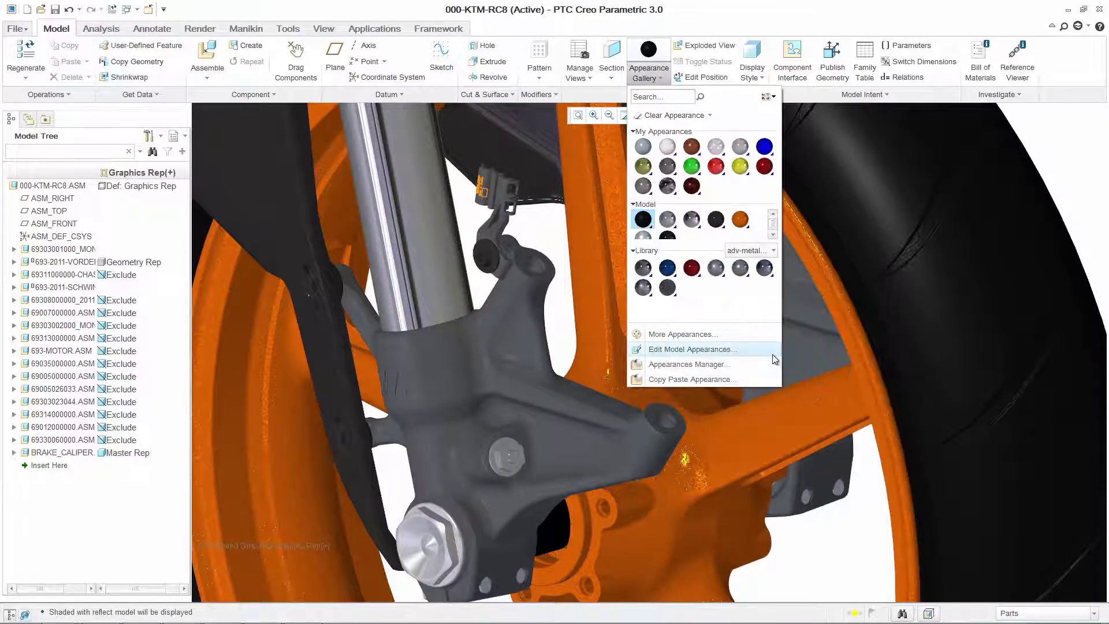
{"action": "left_click", "coordinate": [721, 289]}
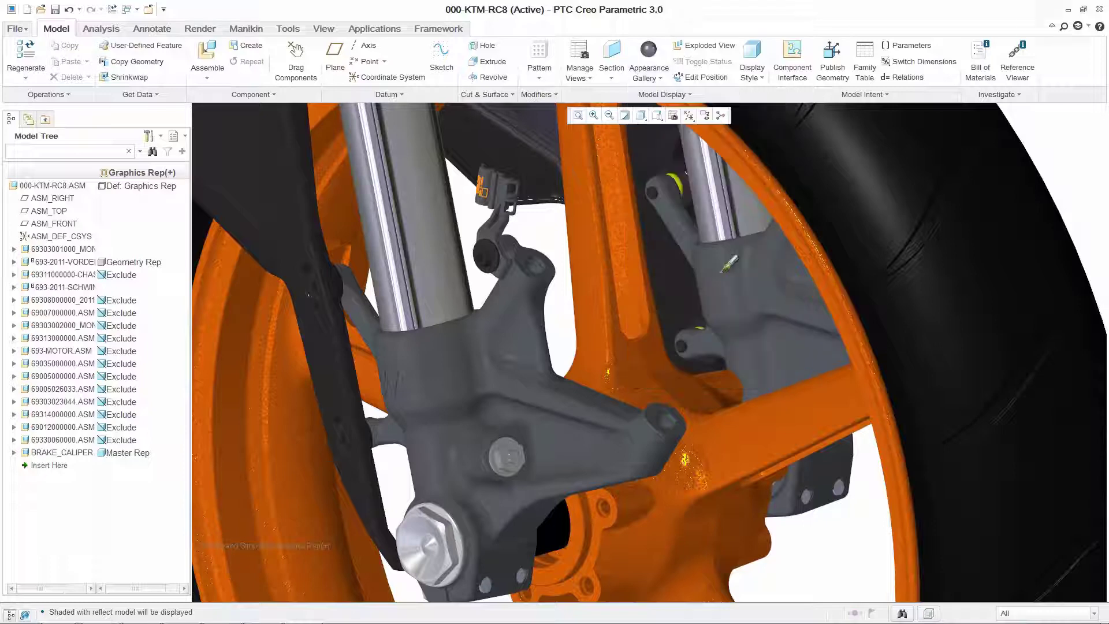
{"action": "middle_click", "coordinate": [597, 414]}
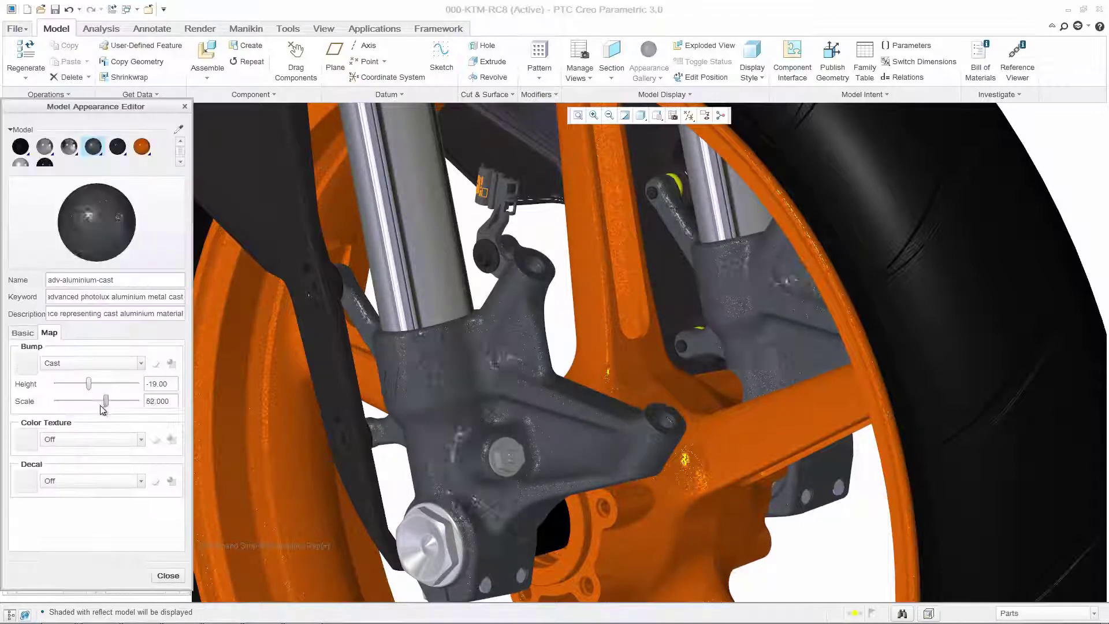
Reduce the bump scale of the adv-aluminium-cast appearance and return the model to a plain shaded display
{"action": "left_click_drag", "start_coordinate": [104, 406], "coordinate": [87, 406]}
{"action": "left_click", "coordinate": [168, 575]}
{"action": "left_click", "coordinate": [640, 115]}
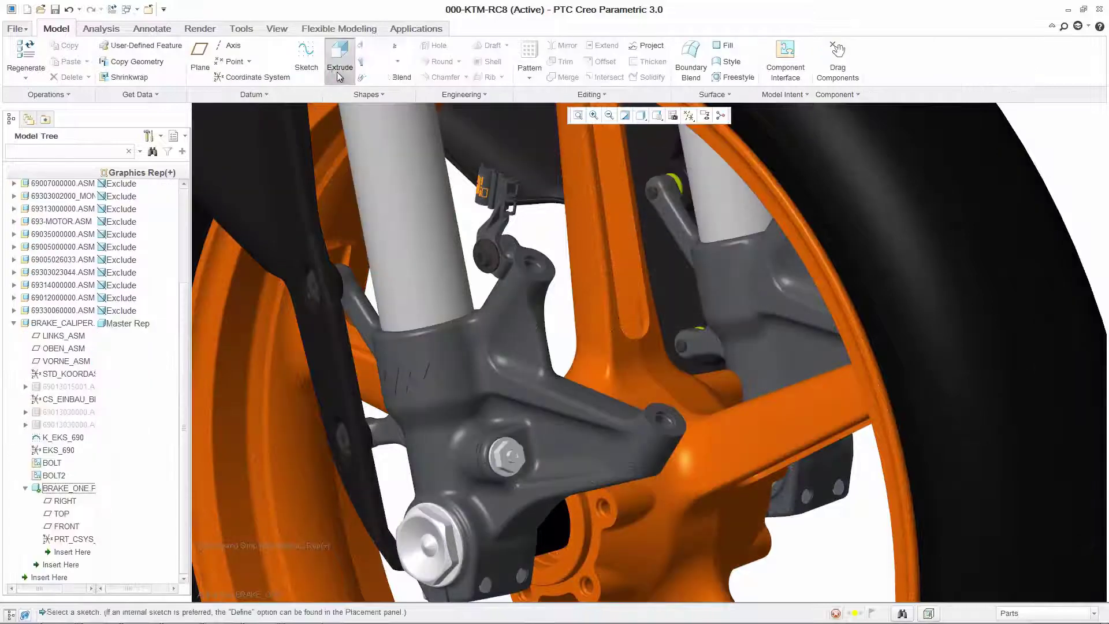
Start an extrusion in the BRAKE_ONE part and sketch a large circle as the caliper's outer curve
{"action": "left_click", "coordinate": [341, 63]}
{"action": "right_click", "coordinate": [591, 107]}
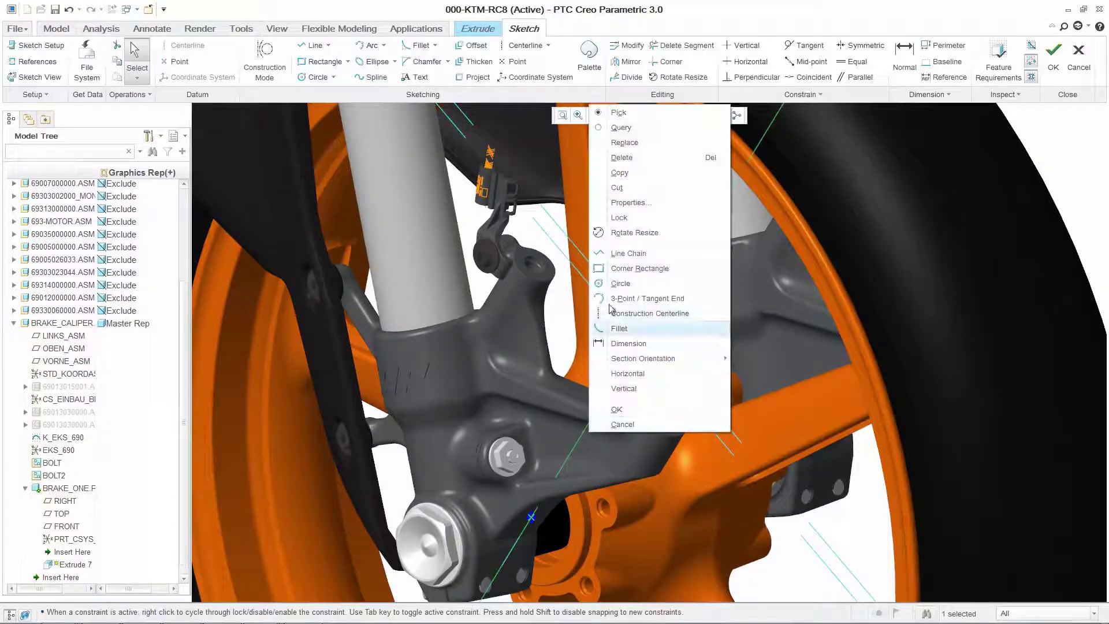
{"action": "left_click", "coordinate": [617, 283]}
{"action": "left_click", "coordinate": [568, 500]}
{"action": "left_click", "coordinate": [726, 312]}
Complete the line chain of the caliper profile, ending it on the large circle
{"action": "key", "text": "l"}
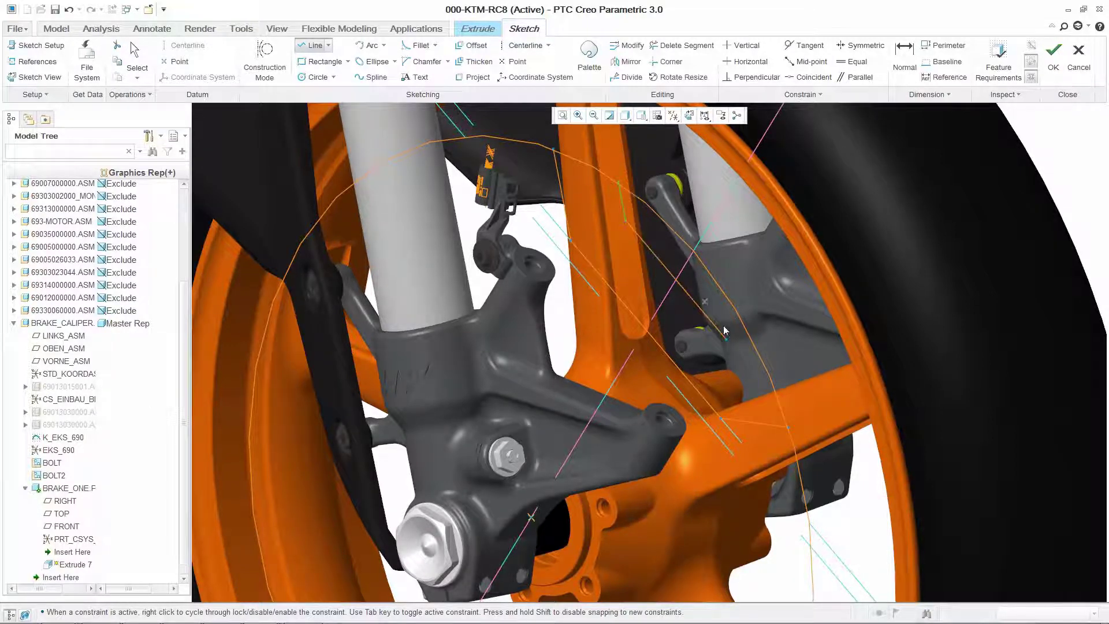
{"action": "left_click", "coordinate": [767, 342]}
{"action": "middle_click", "coordinate": [767, 342]}
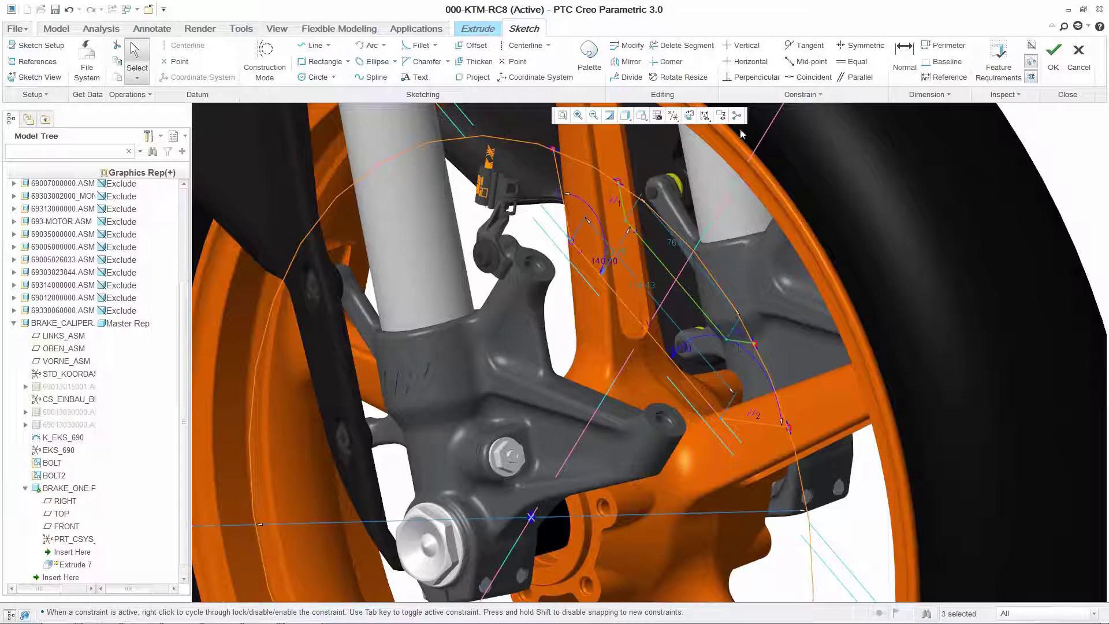
Trim the circle to close the caliper profile and extrude it symmetrically to a depth of about 87
{"action": "key", "text": "q"}
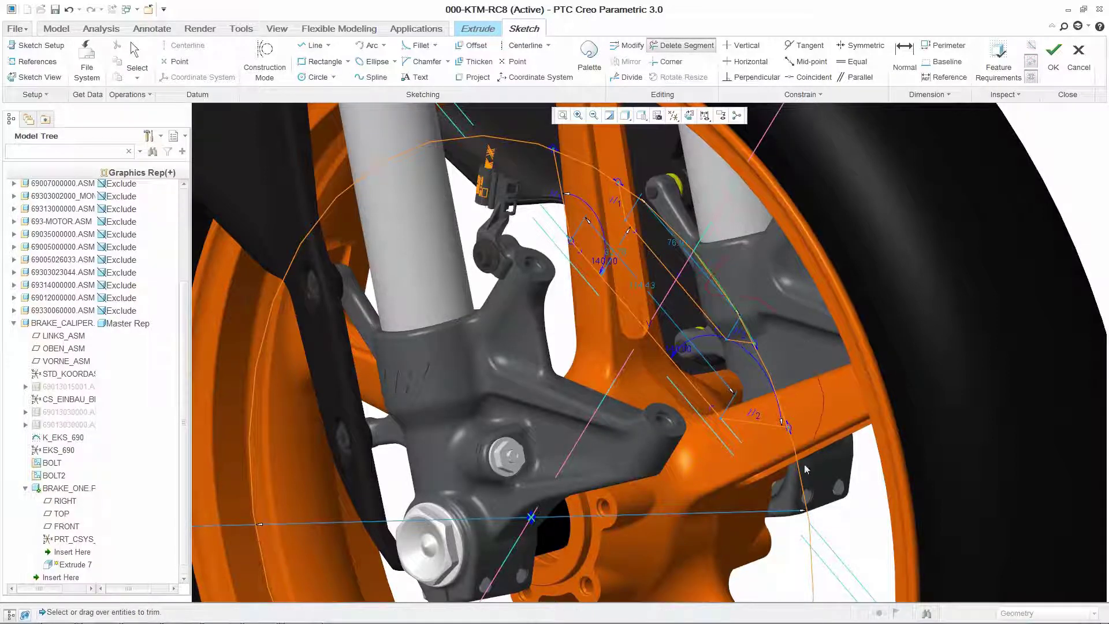
{"action": "left_click_drag", "start_coordinate": [658, 281], "coordinate": [599, 297]}
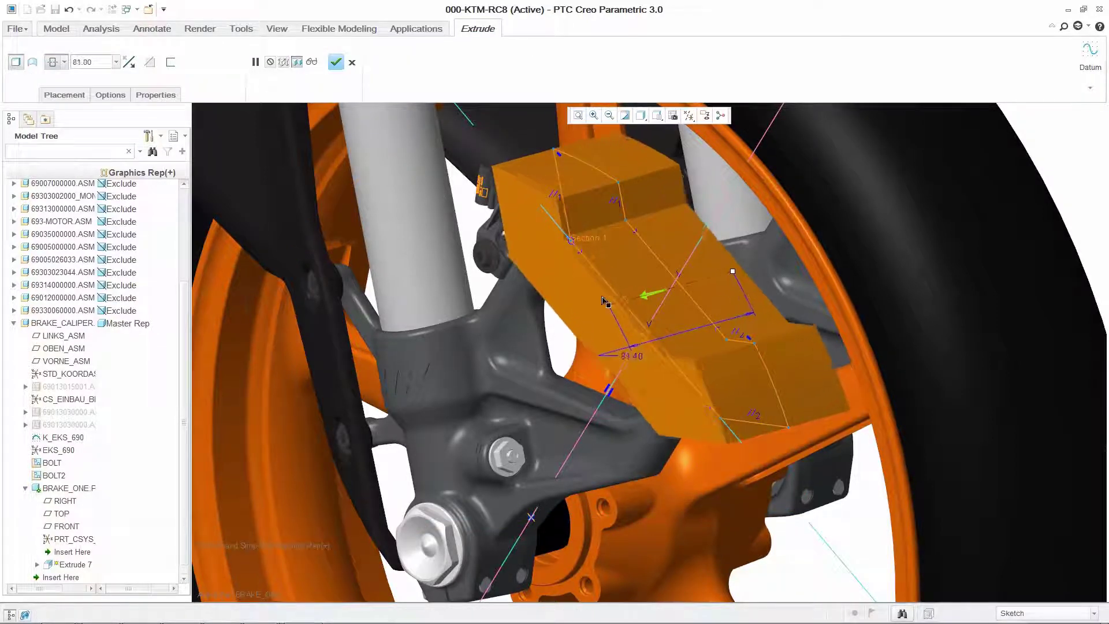
{"action": "middle_click", "coordinate": [599, 297]}
Switch to the BRAKE_1.DRW drawing and position the height dimension beside the lower side view
{"action": "left_click", "coordinate": [149, 9]}
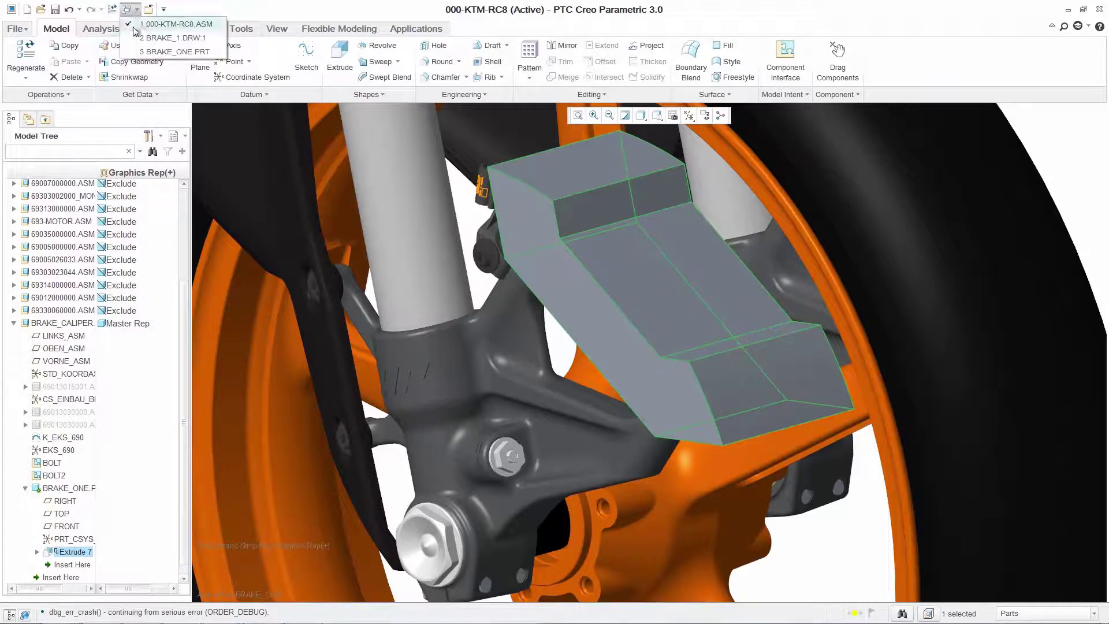
{"action": "left_click", "coordinate": [133, 37]}
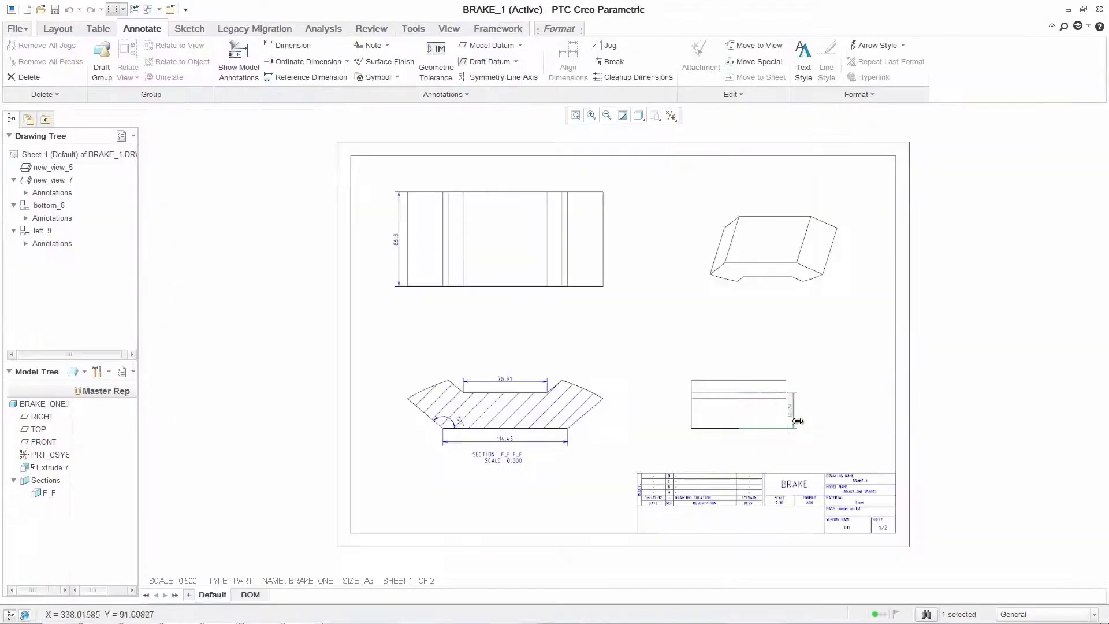
{"action": "left_click", "coordinate": [824, 431]}
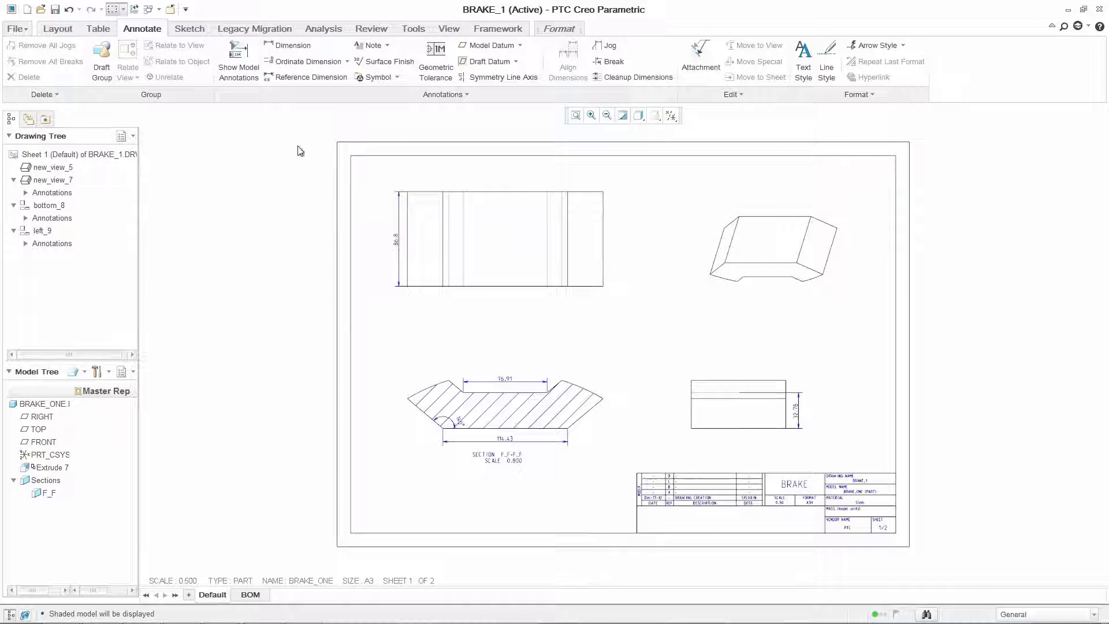
Switch to BRAKE_ONE.PRT and sketch a large circle passing through the middle of the caliper block for a new extrusion
{"action": "left_click", "coordinate": [148, 9]}
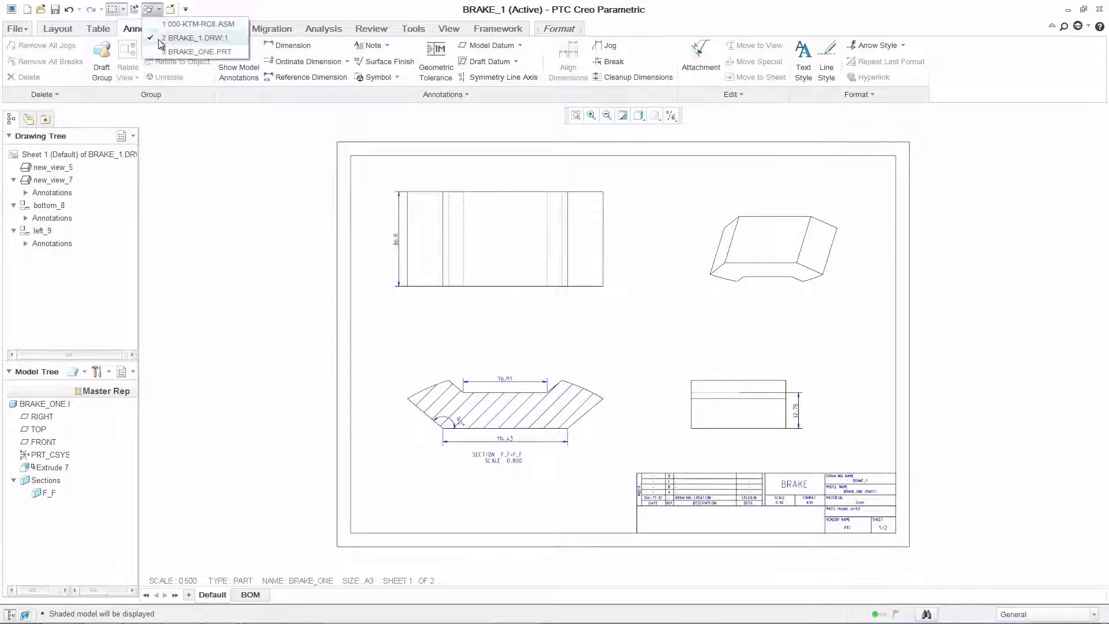
{"action": "left_click", "coordinate": [161, 52]}
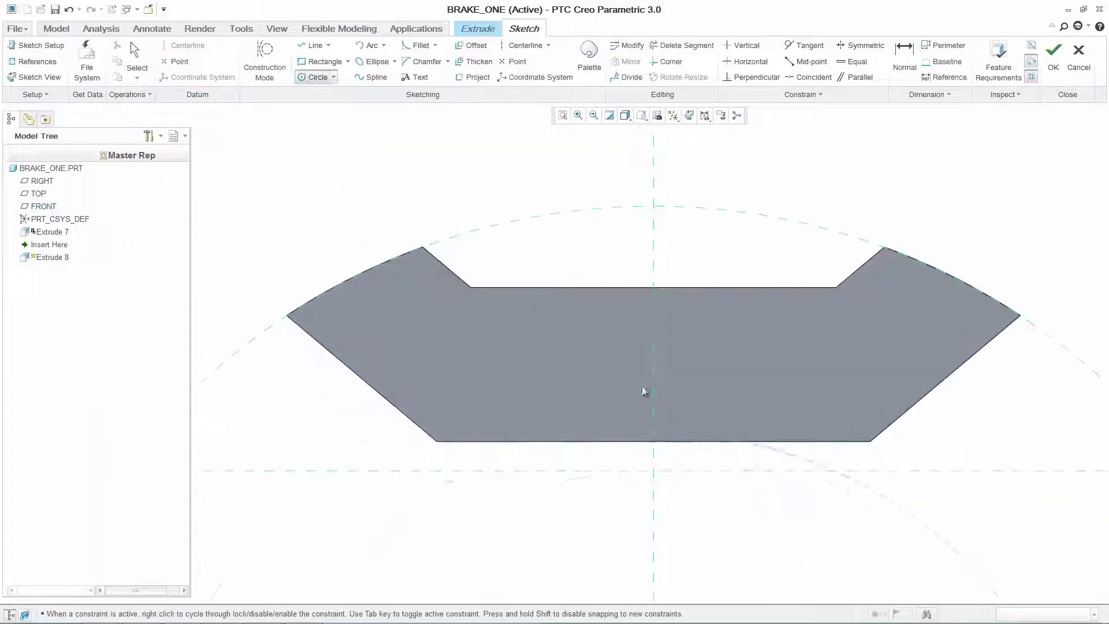
{"action": "left_click", "coordinate": [666, 314]}
{"action": "middle_click", "coordinate": [666, 314]}
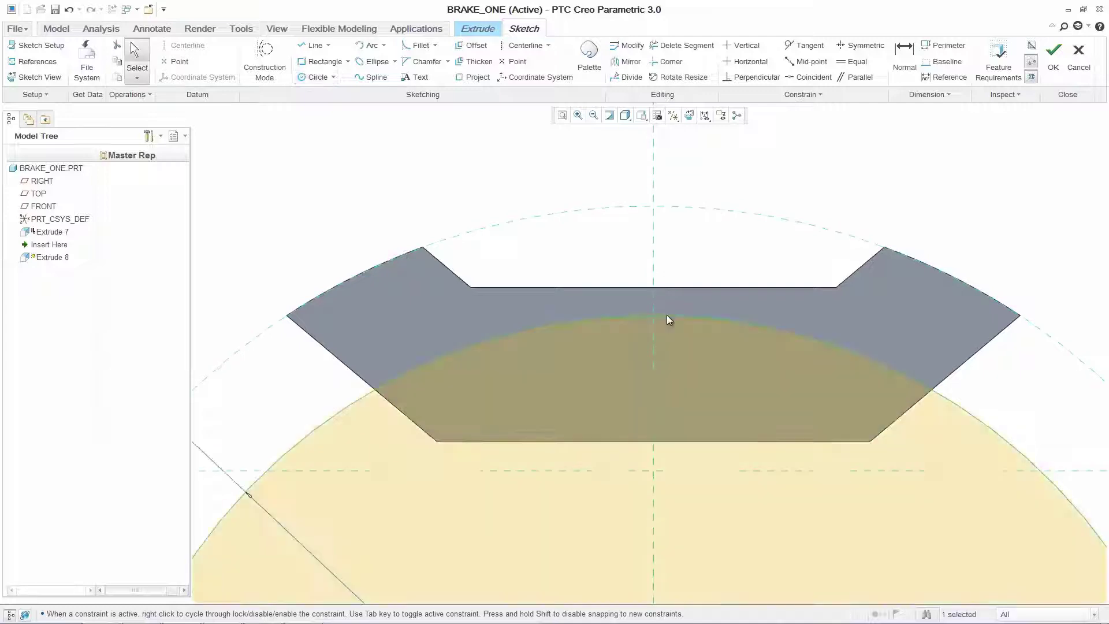
Finish the circle sketch and use it to cut a symmetric slot 8 wide into the caliper block
{"action": "right_click", "coordinate": [666, 314]}
{"action": "left_click", "coordinate": [688, 315]}
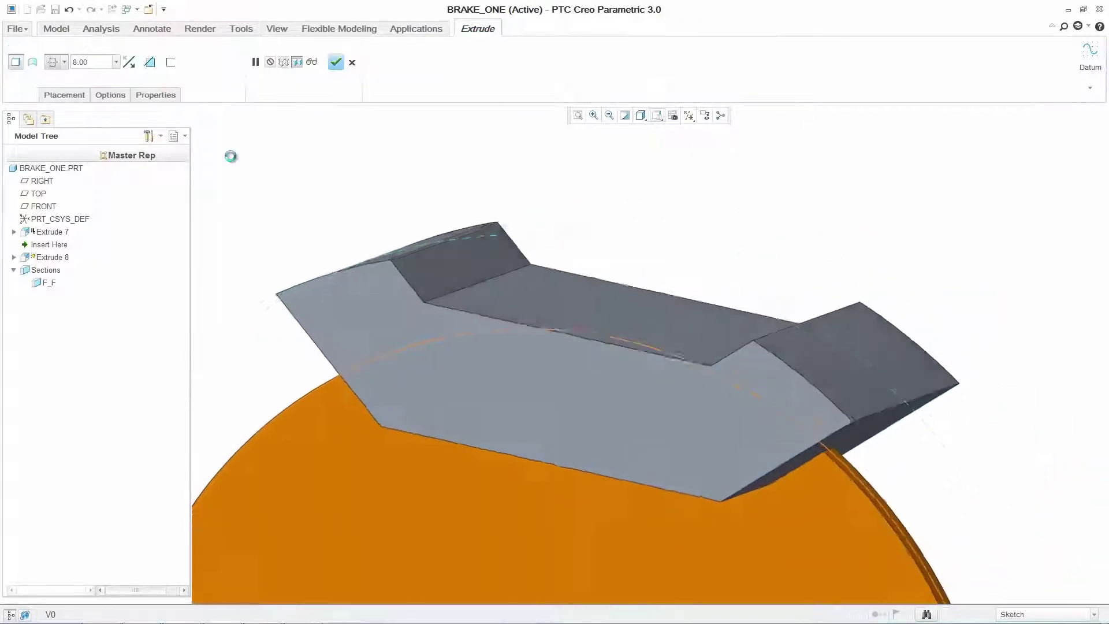
{"action": "left_click", "coordinate": [150, 62]}
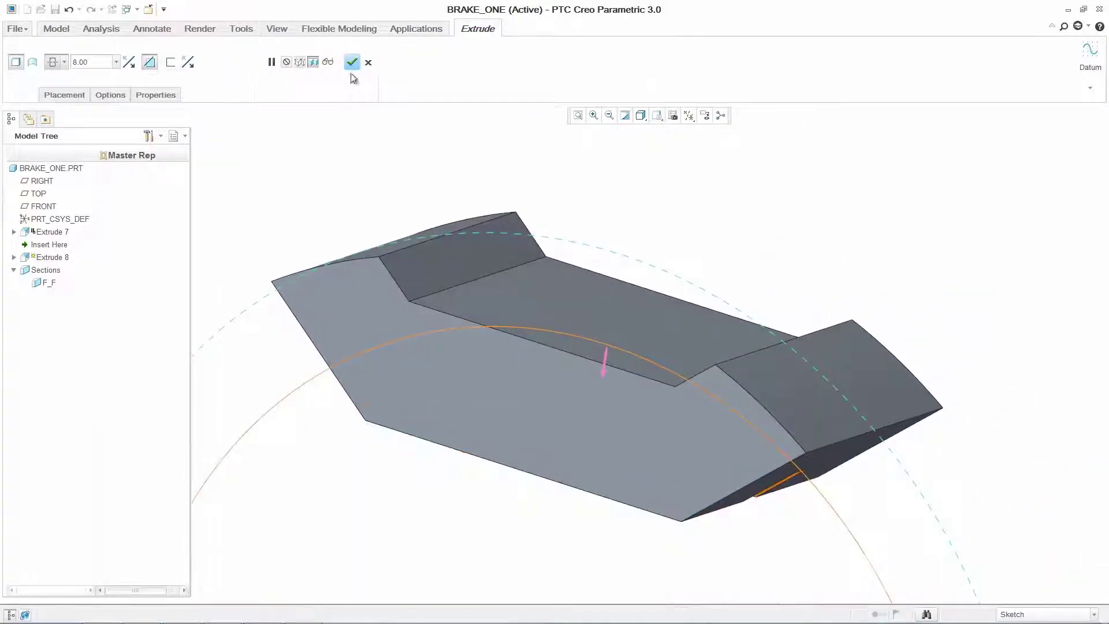
{"action": "left_click", "coordinate": [352, 62]}
Sketch a circle of diameter 50 on the FRONT plane, offset 21 and 31 from the references, and mirror it about the vertical axis
{"action": "left_click", "coordinate": [341, 58]}
{"action": "left_click", "coordinate": [44, 206]}
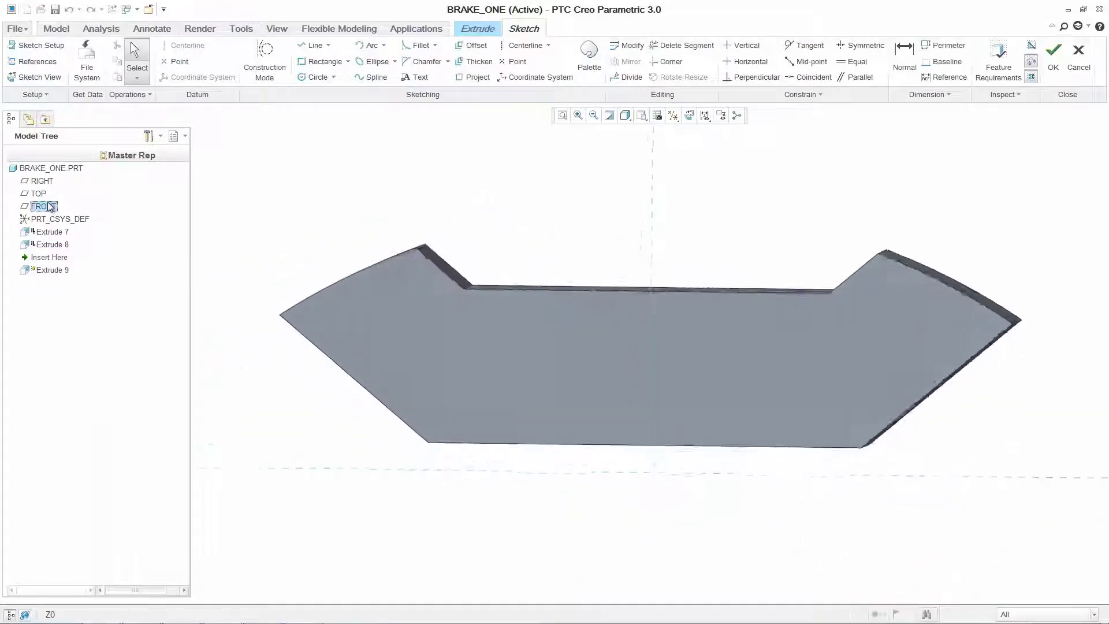
{"action": "left_click_drag", "start_coordinate": [466, 262], "coordinate": [702, 472]}
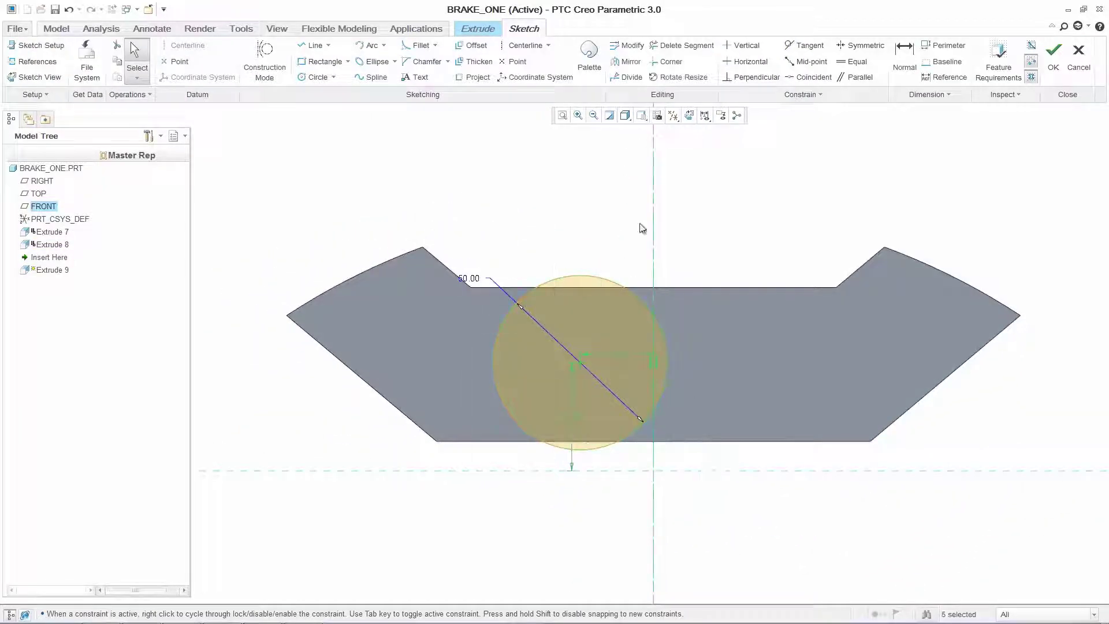
{"action": "left_click", "coordinate": [628, 62]}
{"action": "left_click", "coordinate": [657, 159]}
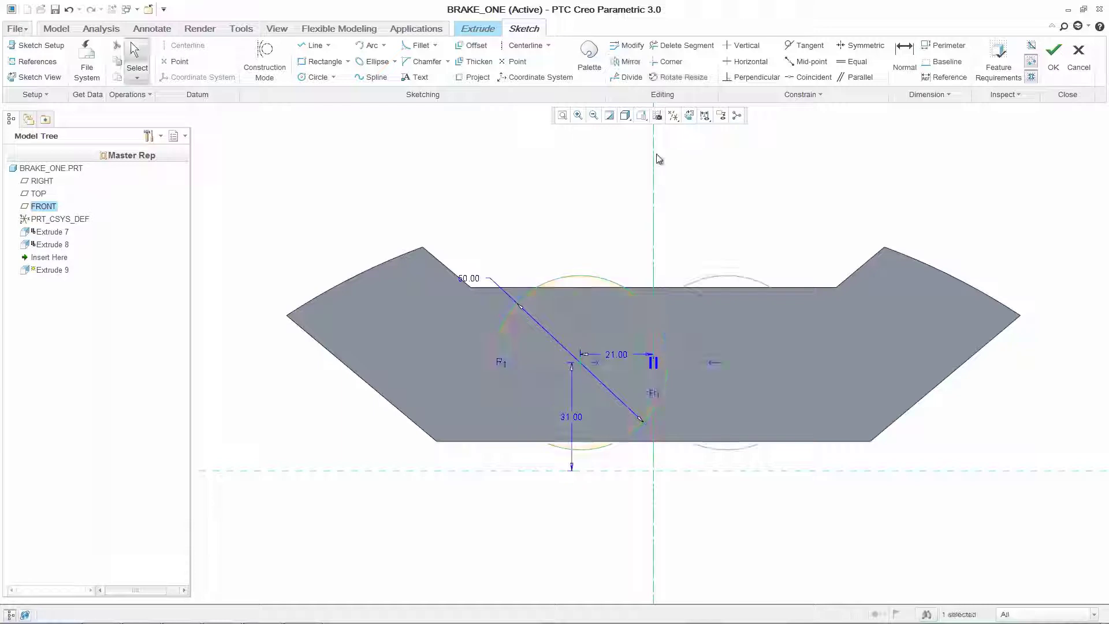
Trim the overlapping inner arcs of the two circles and accept the merged piston sketch
{"action": "left_click", "coordinate": [684, 50]}
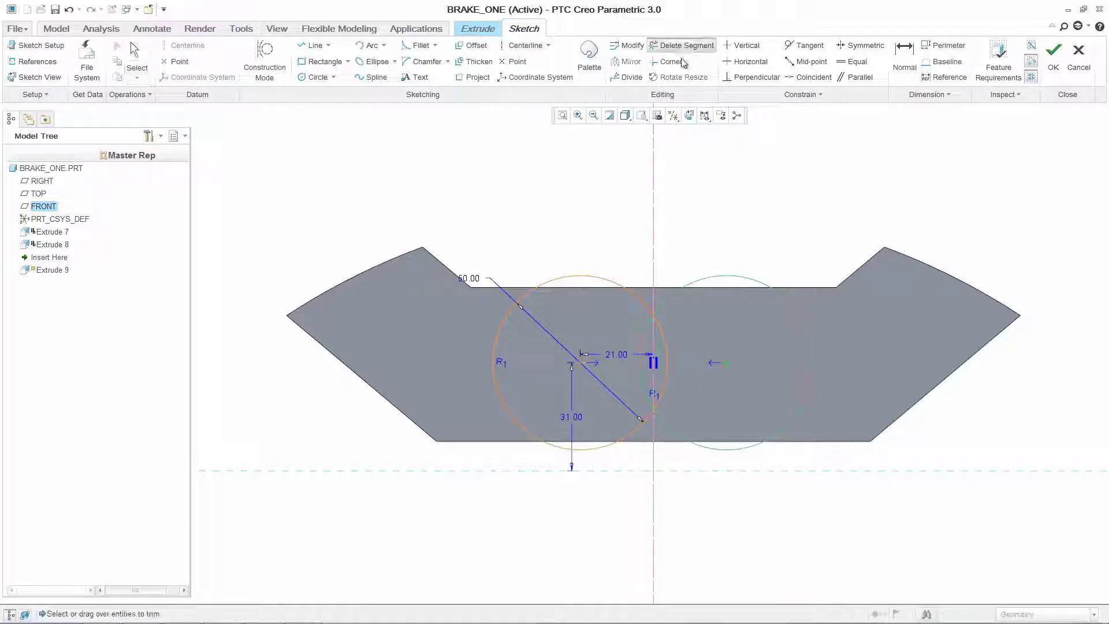
{"action": "left_click_drag", "start_coordinate": [635, 340], "coordinate": [636, 340]}
{"action": "middle_click", "coordinate": [634, 338]}
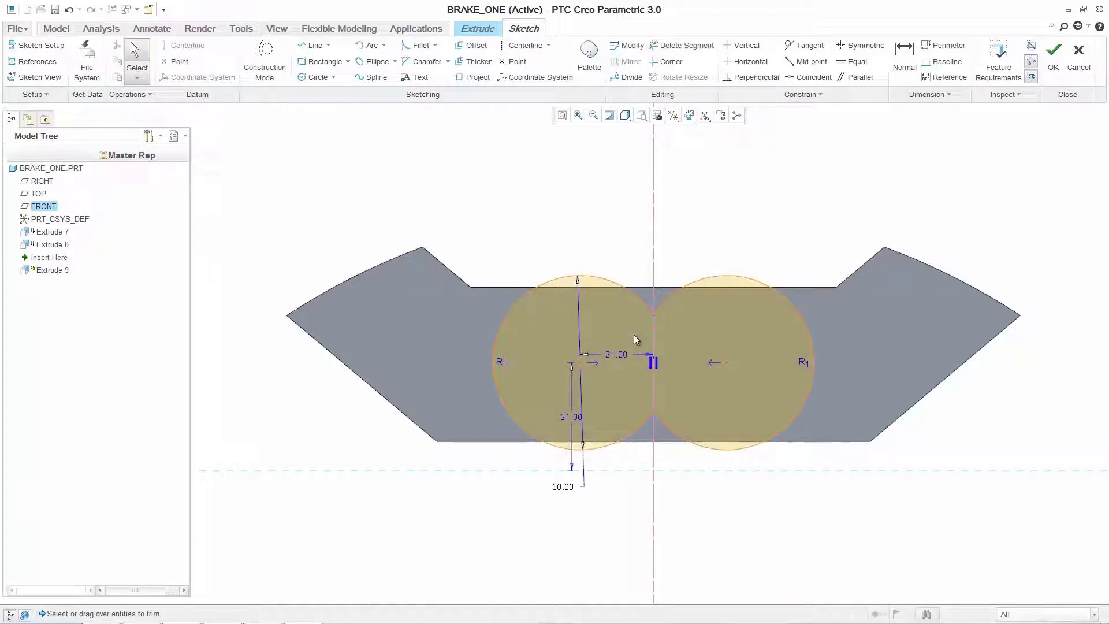
{"action": "right_click", "coordinate": [633, 334]}
{"action": "left_click", "coordinate": [659, 532]}
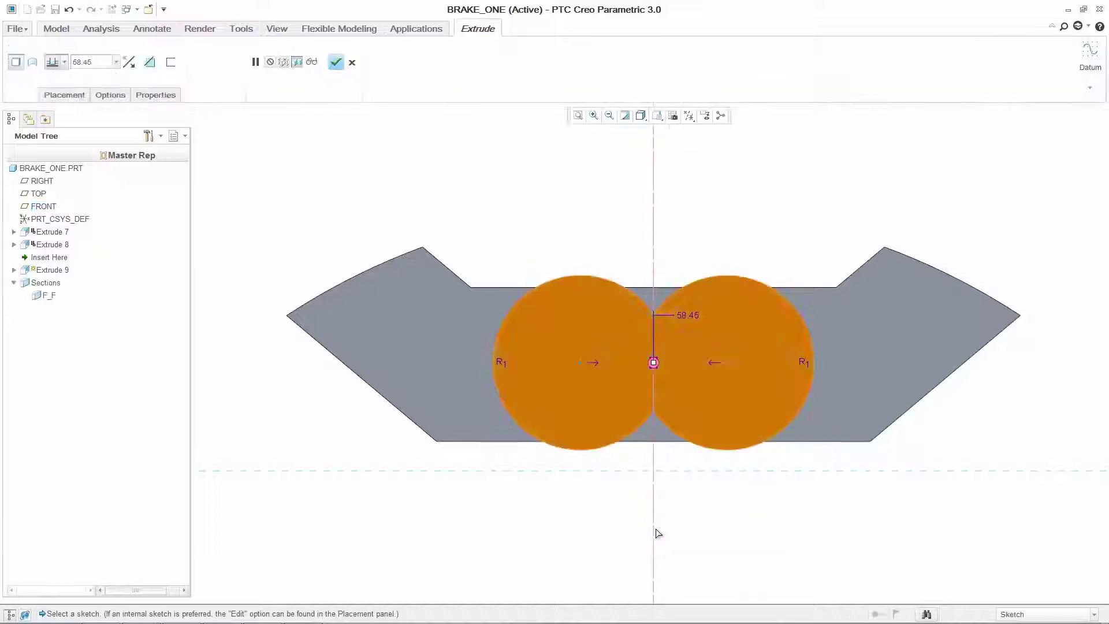
Extrude the two-circle sketch symmetrically across the full width of the caliper block
{"action": "left_click", "coordinate": [65, 62]}
{"action": "left_click", "coordinate": [51, 100]}
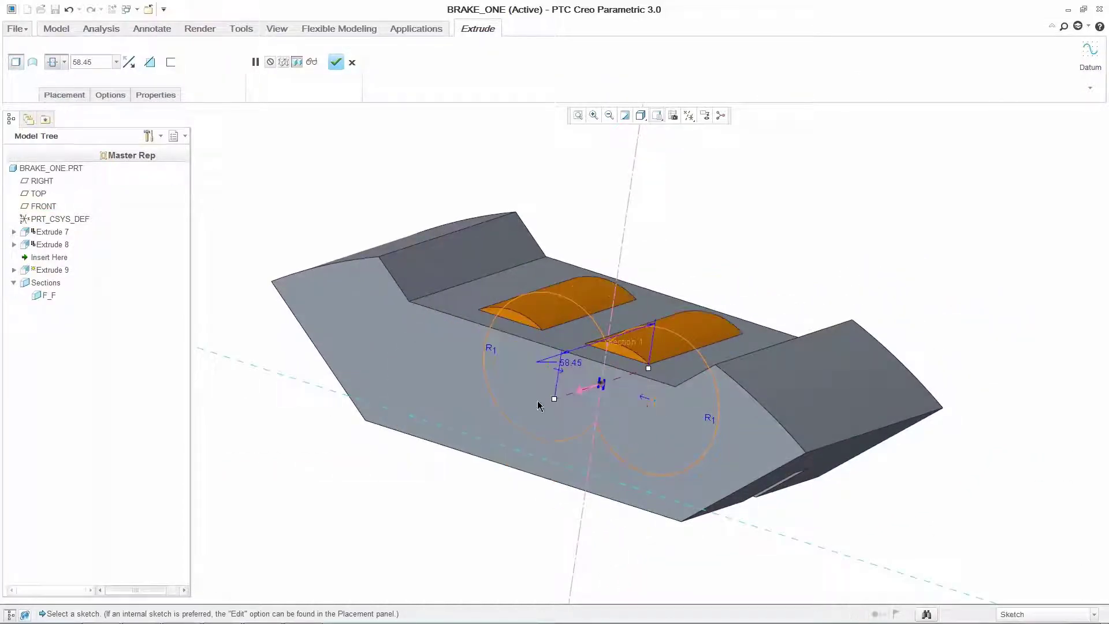
{"action": "left_click_drag", "start_coordinate": [555, 402], "coordinate": [533, 407]}
{"action": "middle_click", "coordinate": [497, 501]}
Reorder the slot cut Extrude 8 to come after Extrude 9 so it also cuts the piston housings
{"action": "middle_click_drag", "start_coordinate": [497, 500], "coordinate": [497, 501]}
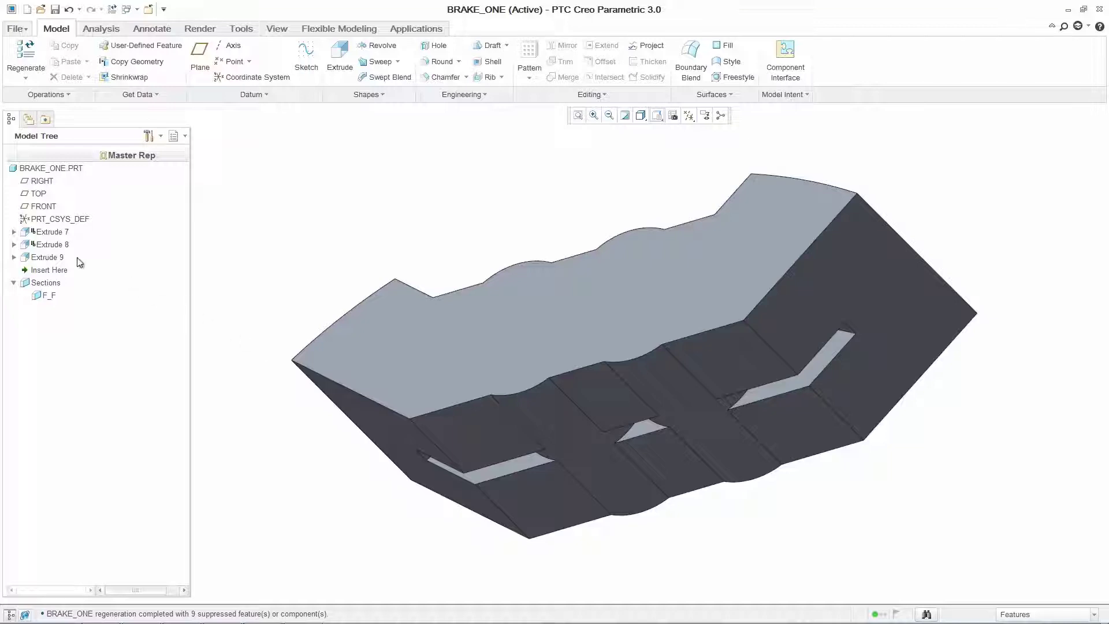
{"action": "left_click_drag", "start_coordinate": [61, 245], "coordinate": [59, 261]}
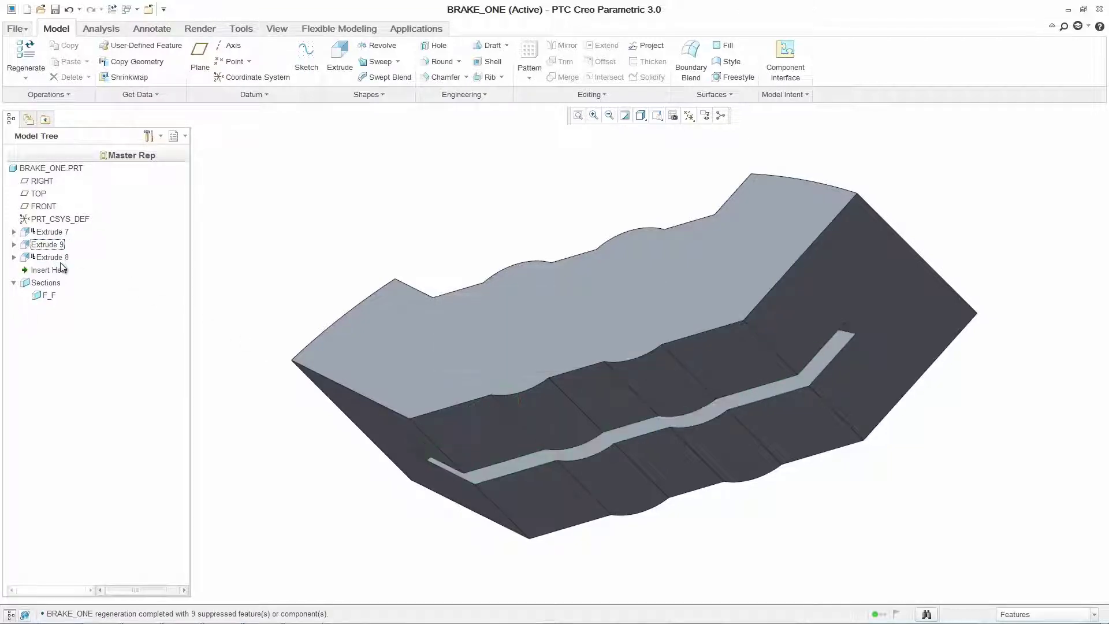
{"action": "key", "text": "ctrl+d"}
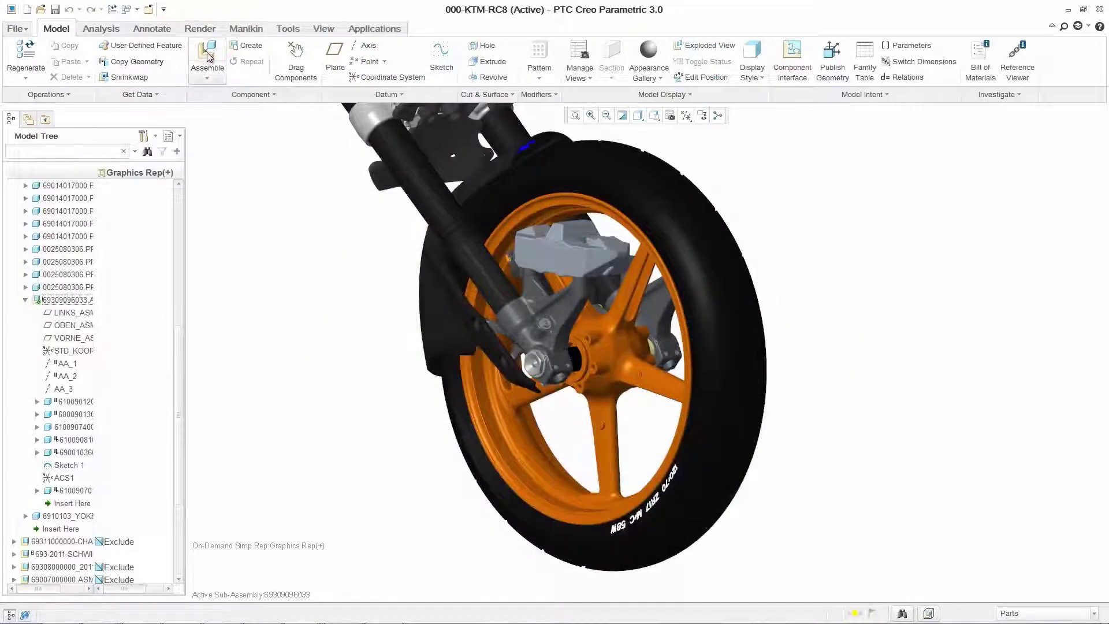
Assemble the SolidWorks assembly brake_disc_sld.sldasm into the front wheel subassembly using the Default constraint
{"action": "left_click", "coordinate": [208, 56]}
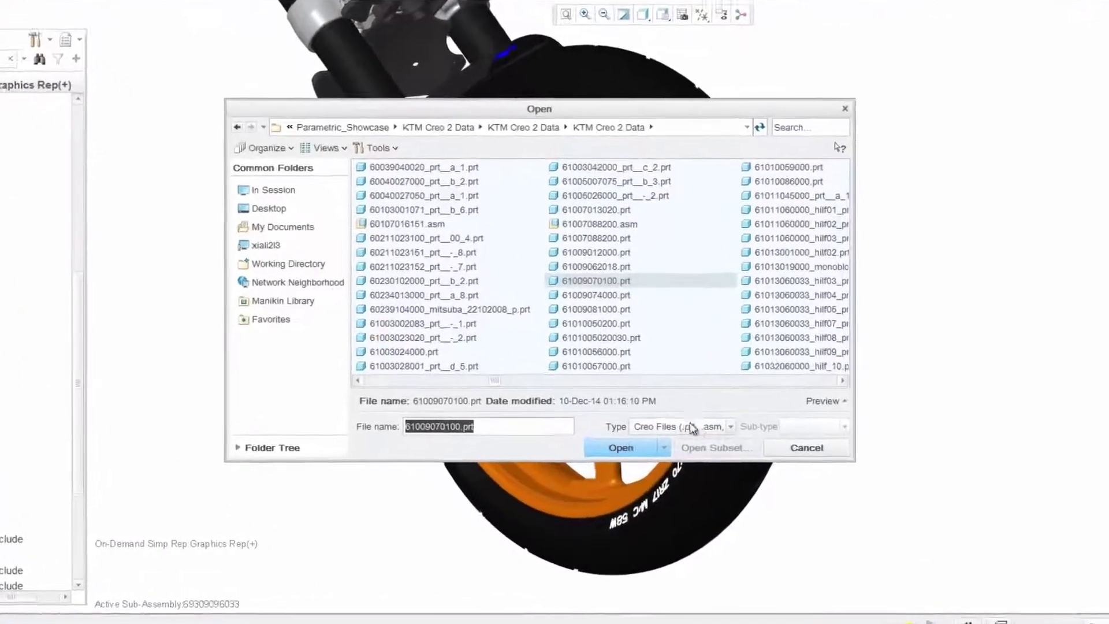
{"action": "left_click", "coordinate": [731, 426]}
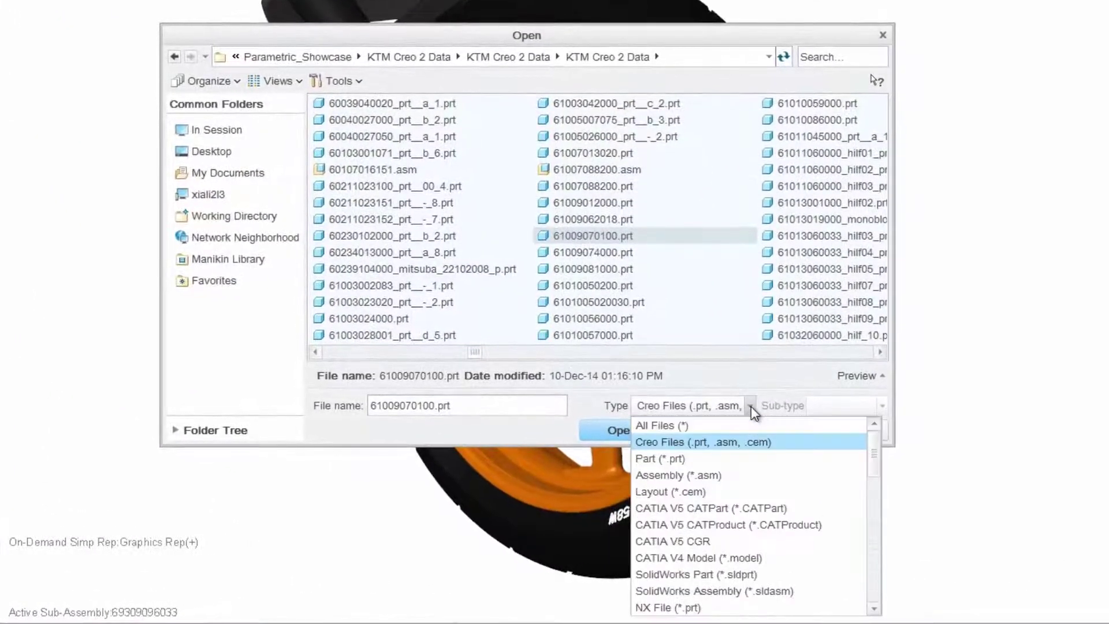
{"action": "left_click", "coordinate": [715, 590]}
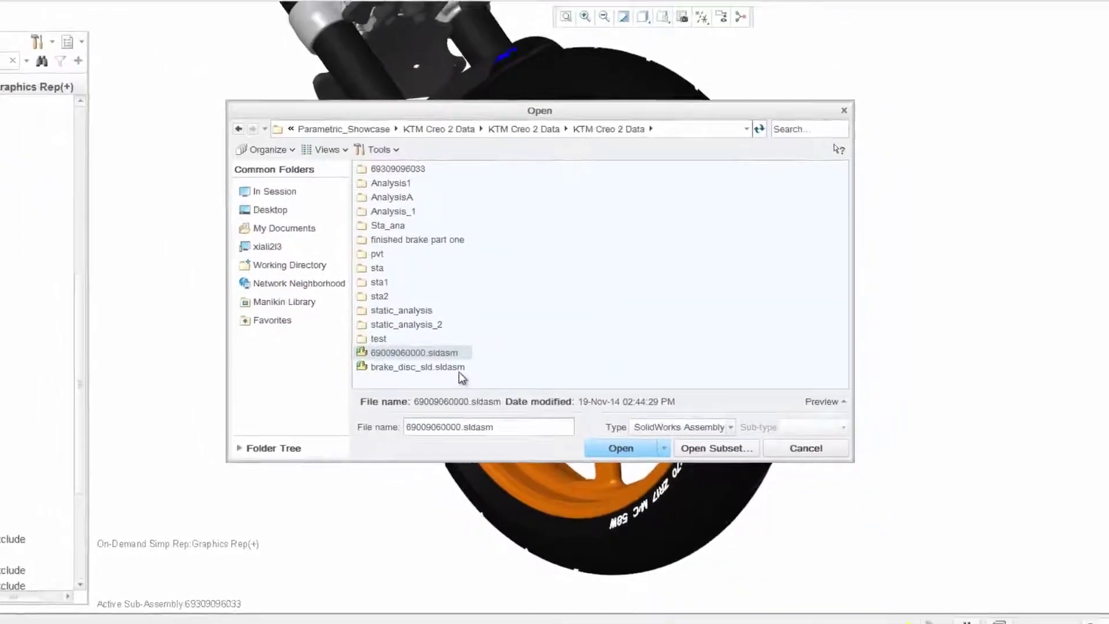
{"action": "left_click", "coordinate": [456, 370]}
{"action": "left_click", "coordinate": [621, 448]}
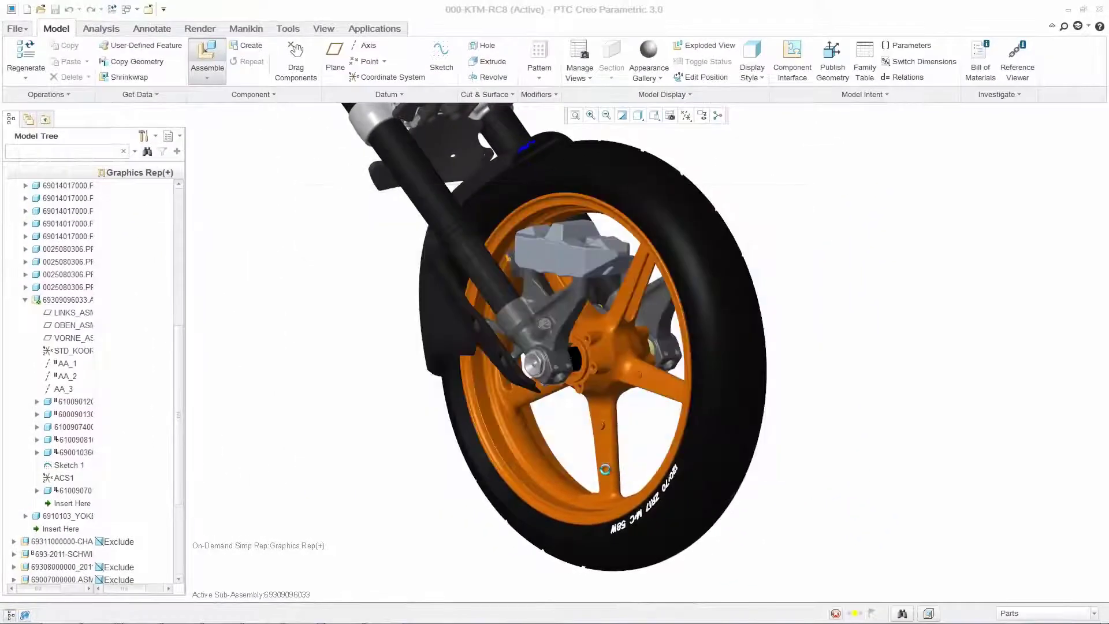
{"action": "right_click", "coordinate": [605, 469]}
{"action": "left_click", "coordinate": [619, 448]}
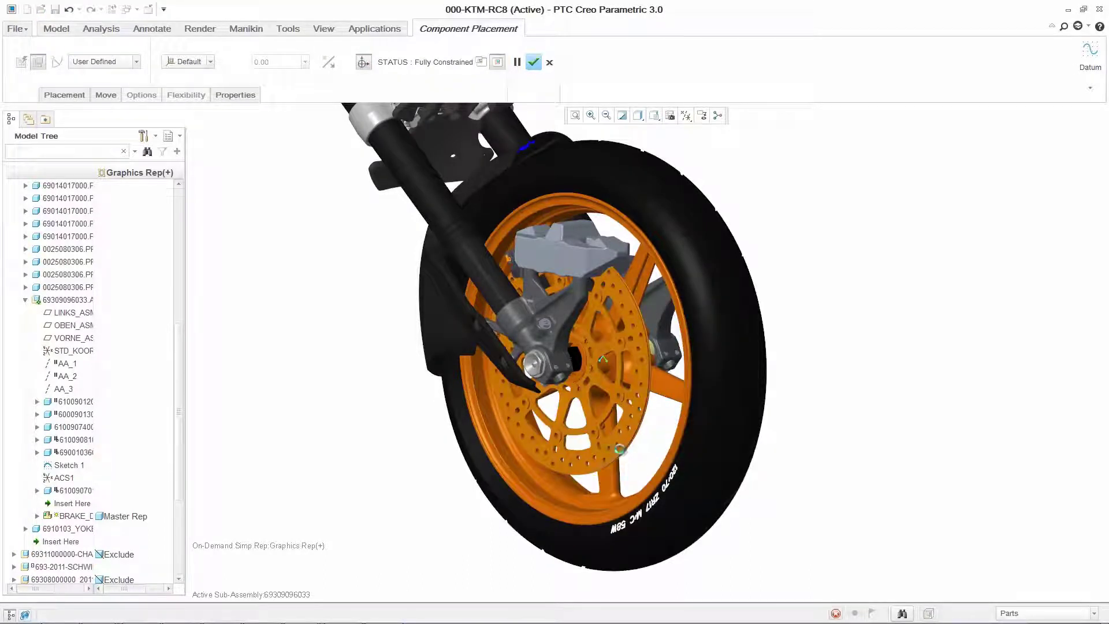
{"action": "middle_click", "coordinate": [619, 449]}
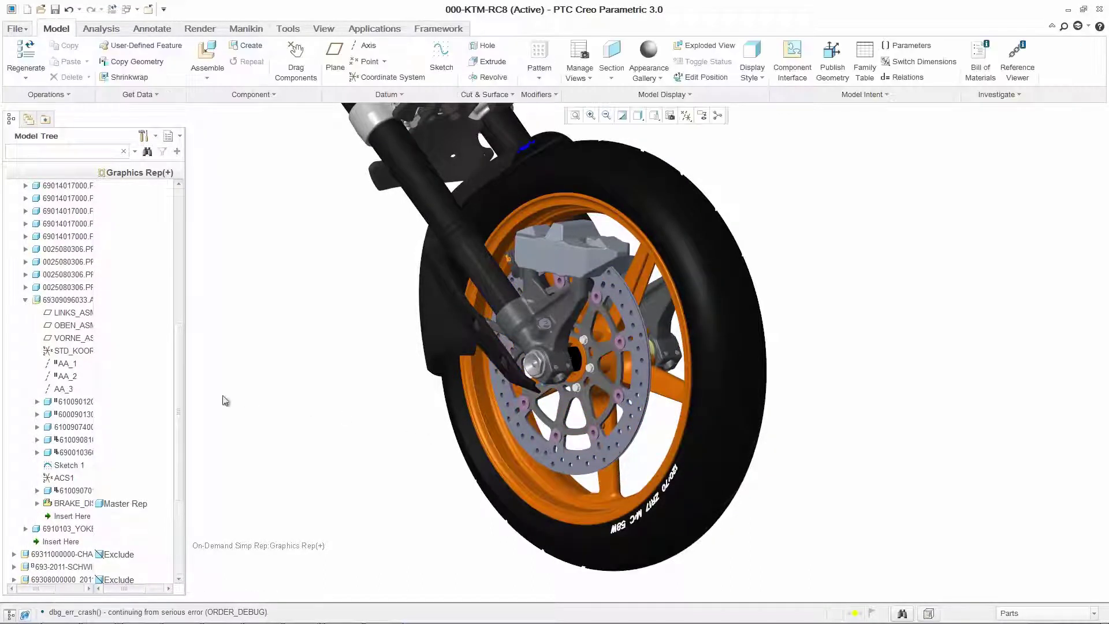
Create a cross-section through the brake caliper and disc with interference shown, and examine the overlap in the 2D section view
{"action": "left_click_drag", "start_coordinate": [181, 408], "coordinate": [178, 276]}
{"action": "left_click", "coordinate": [14, 255]}
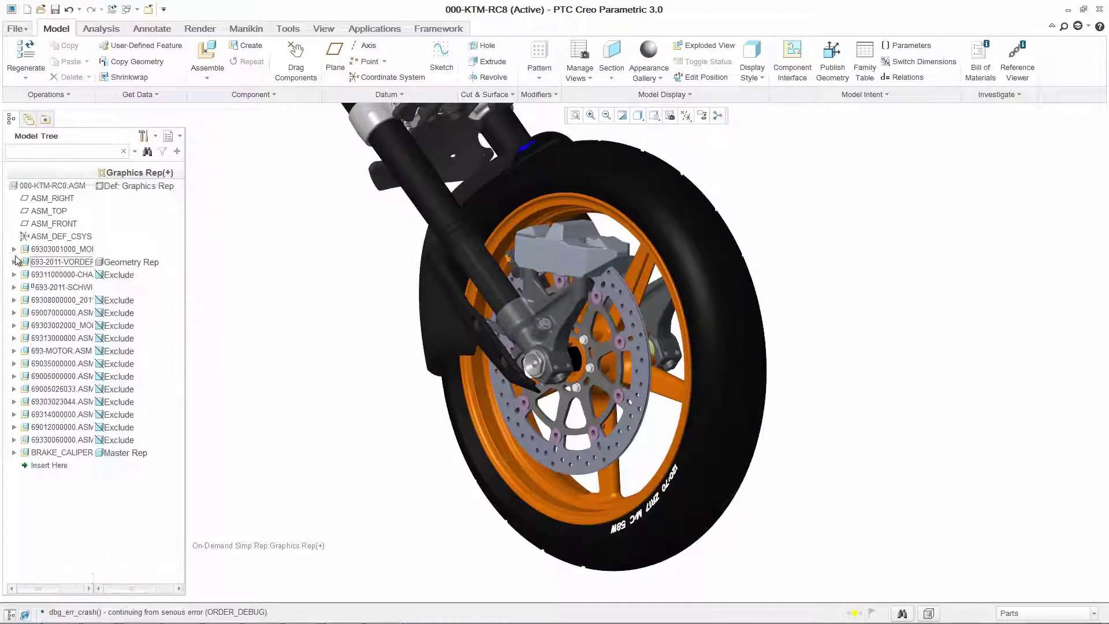
{"action": "left_click", "coordinate": [611, 53]}
{"action": "left_click_drag", "start_coordinate": [647, 300], "coordinate": [623, 283]}
{"action": "scroll", "coordinate": [623, 283], "scroll_direction": "up", "scroll_amount": 5}
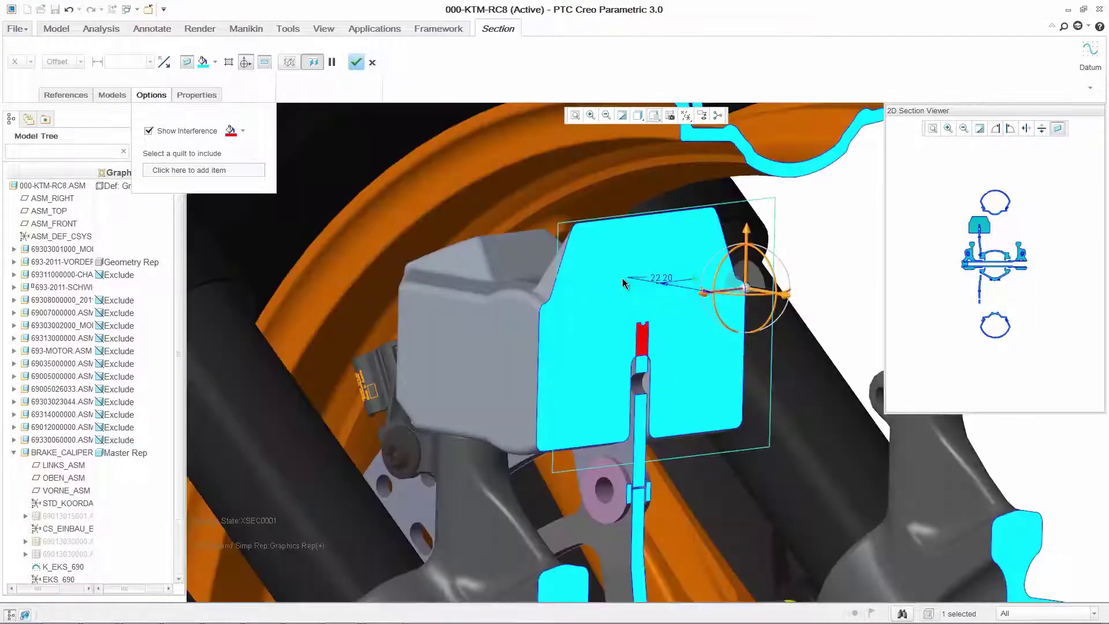
{"action": "scroll", "coordinate": [974, 228], "scroll_direction": "up", "scroll_amount": 10}
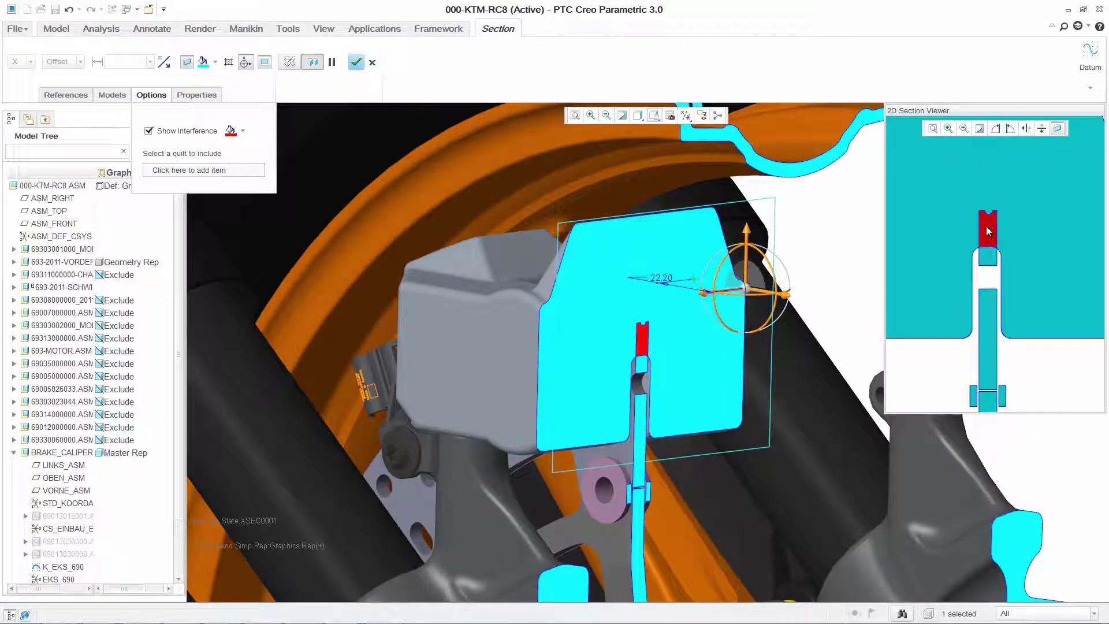
{"action": "middle_click", "coordinate": [1032, 288]}
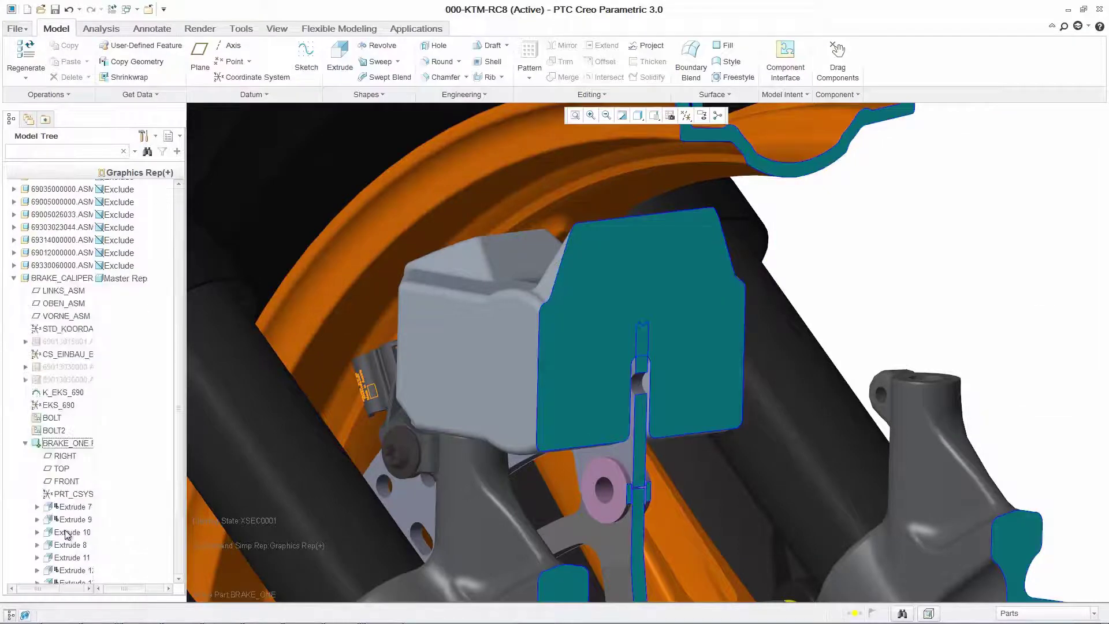
Redefine the slot cut Extrude 8 in the caliper part, enlarging its arc section so the slot clears the brake disc
{"action": "scroll", "coordinate": [65, 535], "scroll_direction": "down", "scroll_amount": 2}
{"action": "left_click", "coordinate": [80, 465]}
{"action": "right_click", "coordinate": [80, 465]}
{"action": "left_click", "coordinate": [122, 268]}
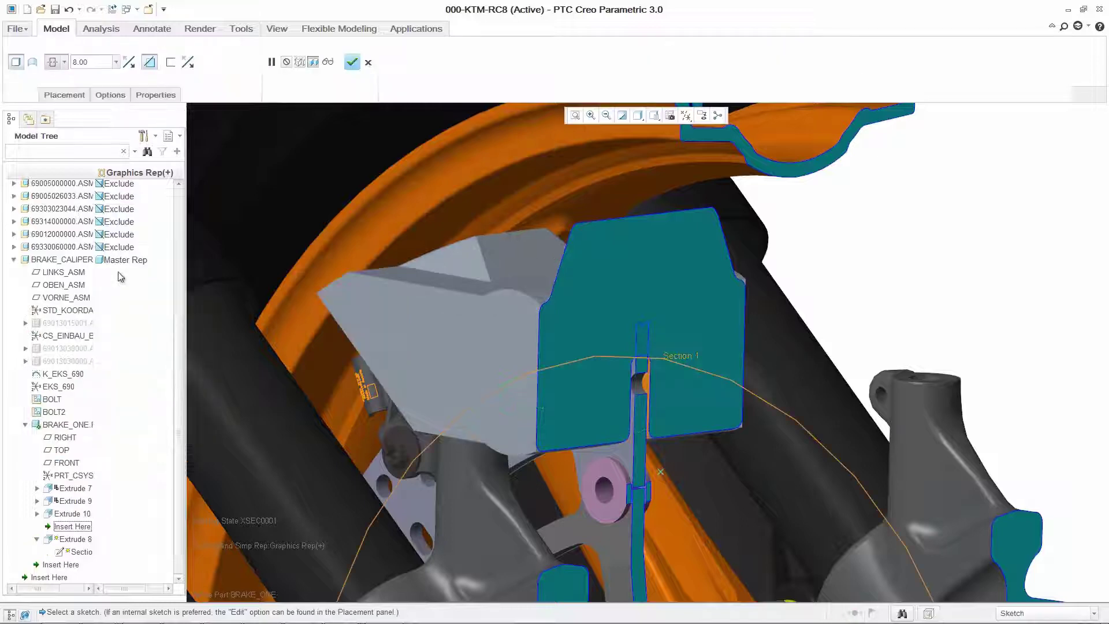
{"action": "left_click", "coordinate": [598, 313]}
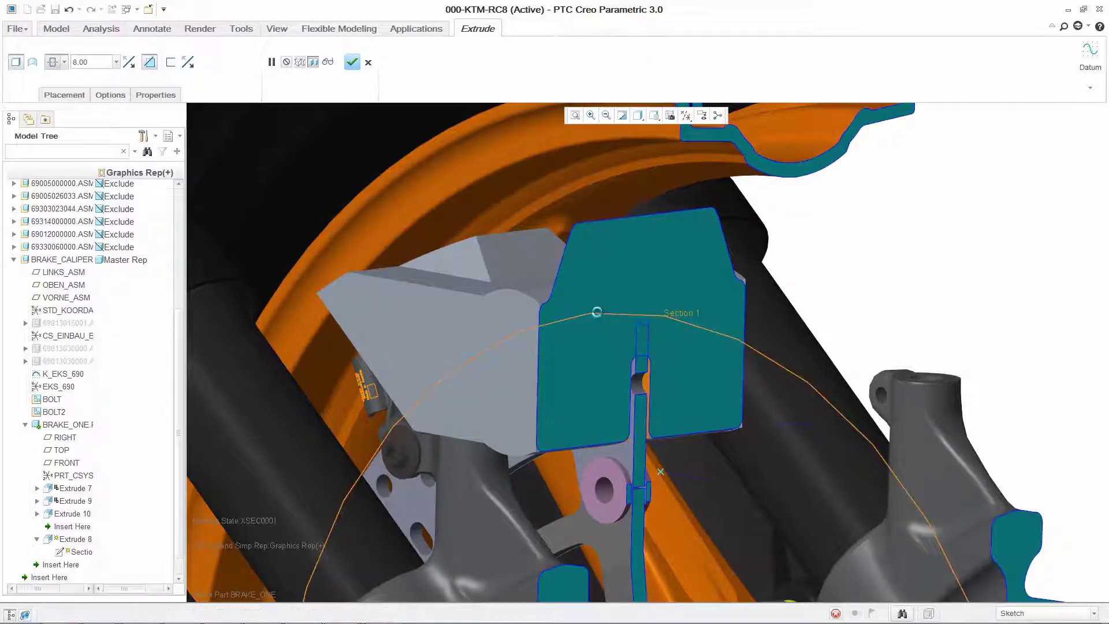
{"action": "middle_click", "coordinate": [597, 313]}
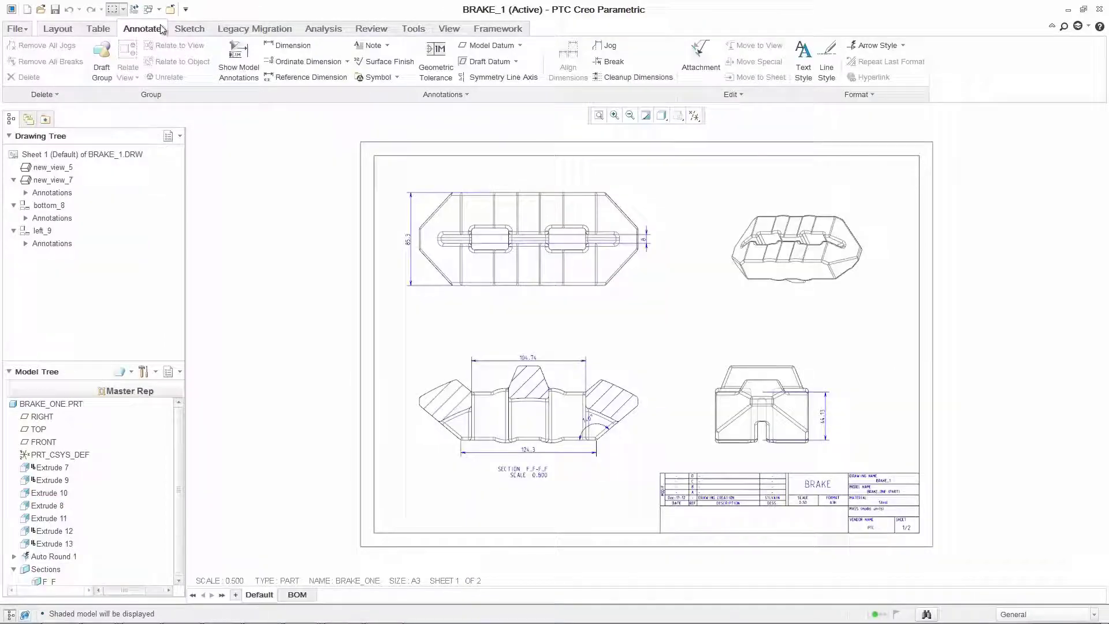
Return to the motorcycle assembly and define a screw fastener's references: the caliper mounting point, the head seat surface, and the thread start surface
{"action": "left_click", "coordinate": [159, 9]}
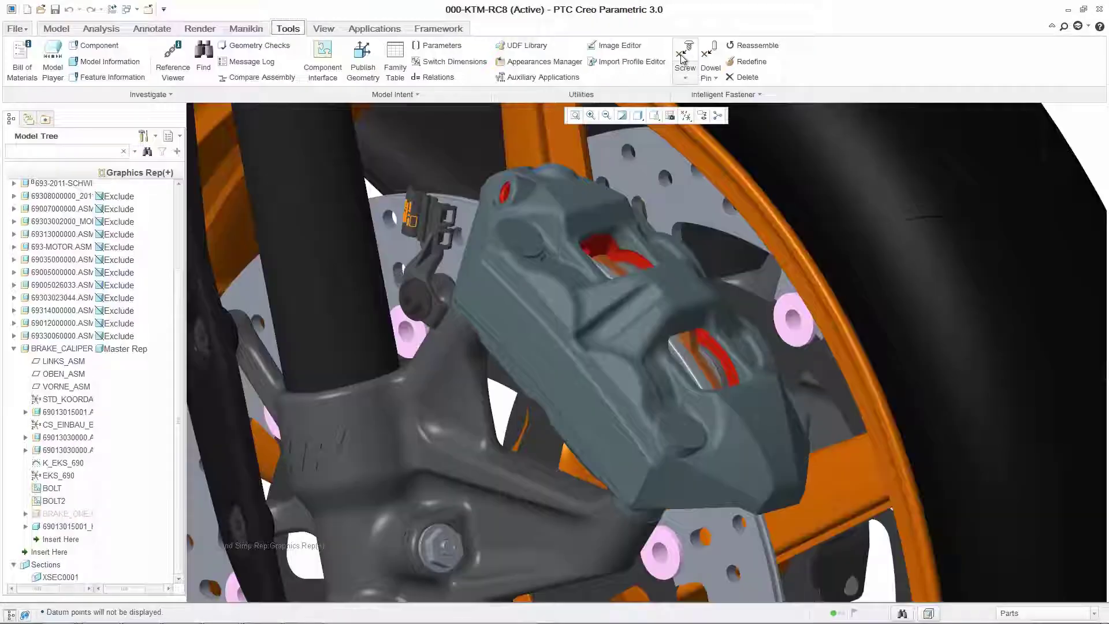
{"action": "left_click", "coordinate": [682, 55]}
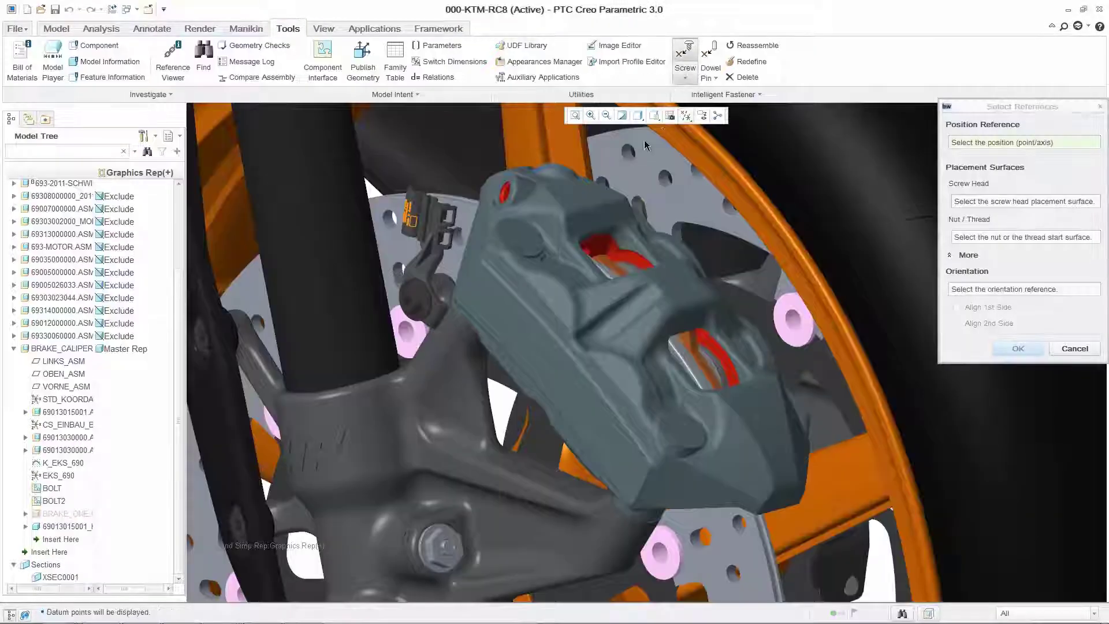
{"action": "left_click", "coordinate": [521, 236]}
{"action": "left_click", "coordinate": [526, 240]}
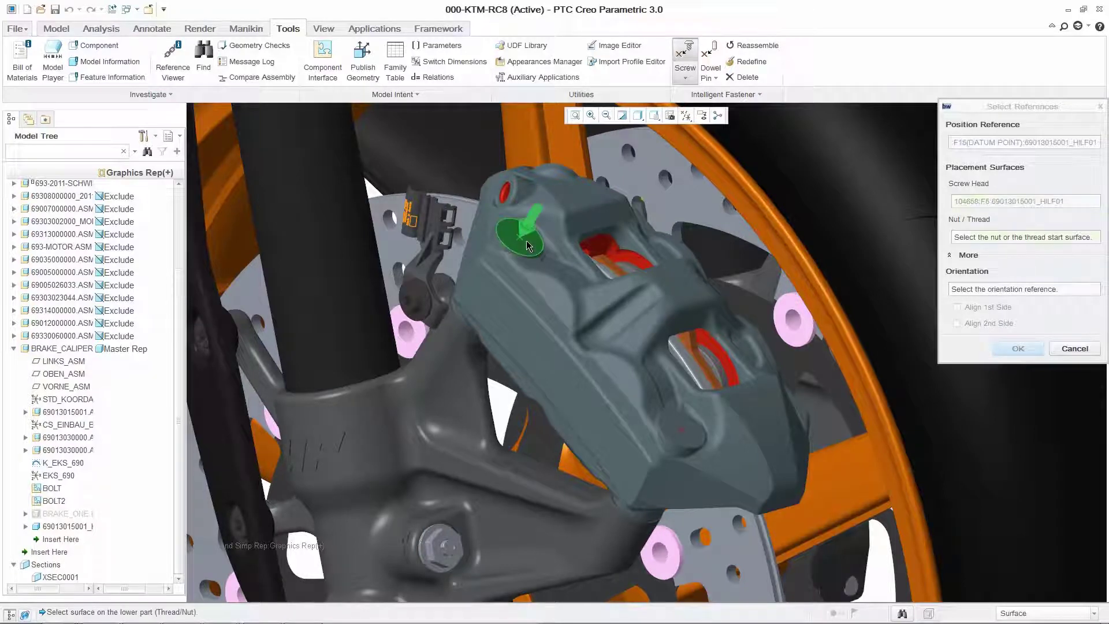
{"action": "left_click", "coordinate": [483, 305]}
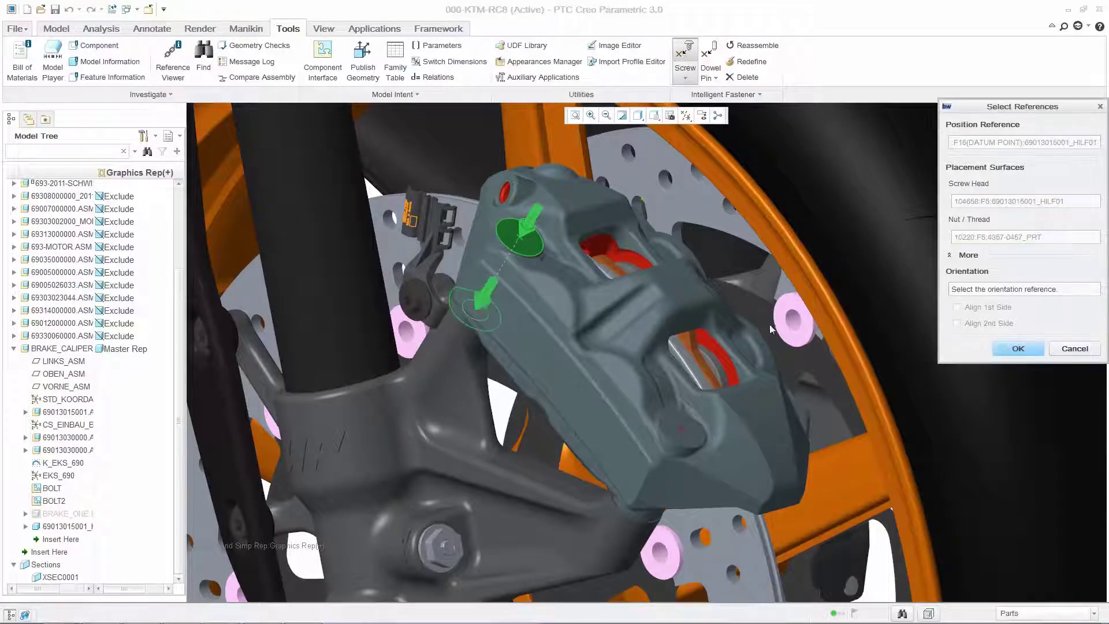
{"action": "left_click", "coordinate": [1001, 351]}
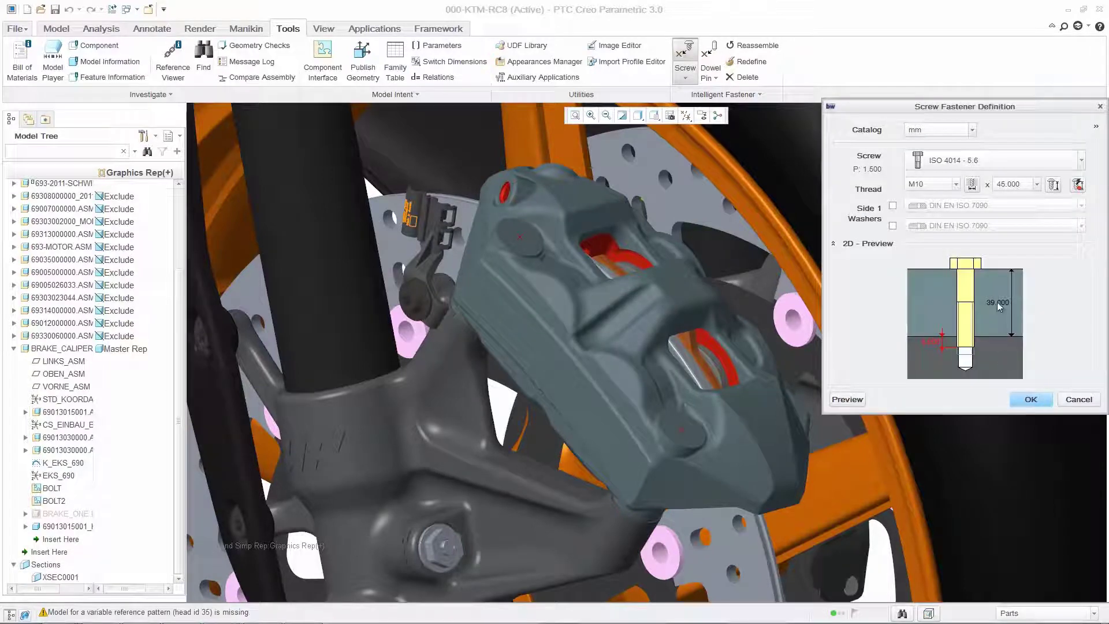
Choose the custom catalog screw My Screw 01 with M8 thread, adjust its length, and place the screws in the caliper
{"action": "left_click", "coordinate": [972, 130]}
{"action": "left_click", "coordinate": [934, 248]}
{"action": "left_click", "coordinate": [1037, 183]}
{"action": "left_click", "coordinate": [1012, 245]}
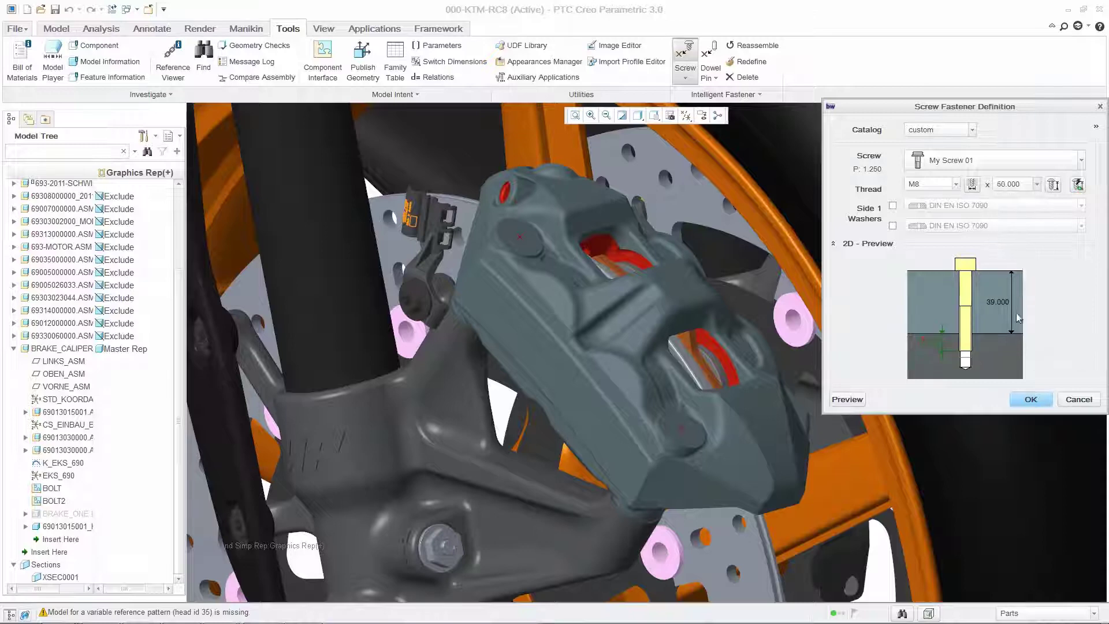
{"action": "left_click", "coordinate": [1027, 399]}
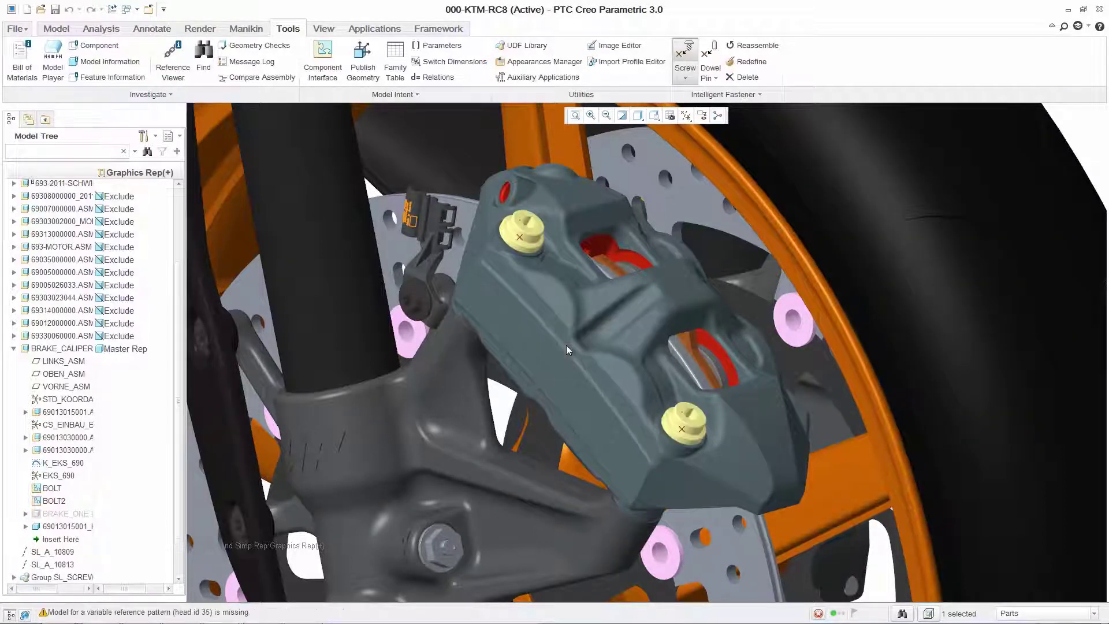
Bring the part sheetmetal2.prt into the BRAKE_CALIPER assembly
{"action": "left_click", "coordinate": [56, 29]}
{"action": "left_click", "coordinate": [207, 61]}
{"action": "left_click", "coordinate": [442, 236]}
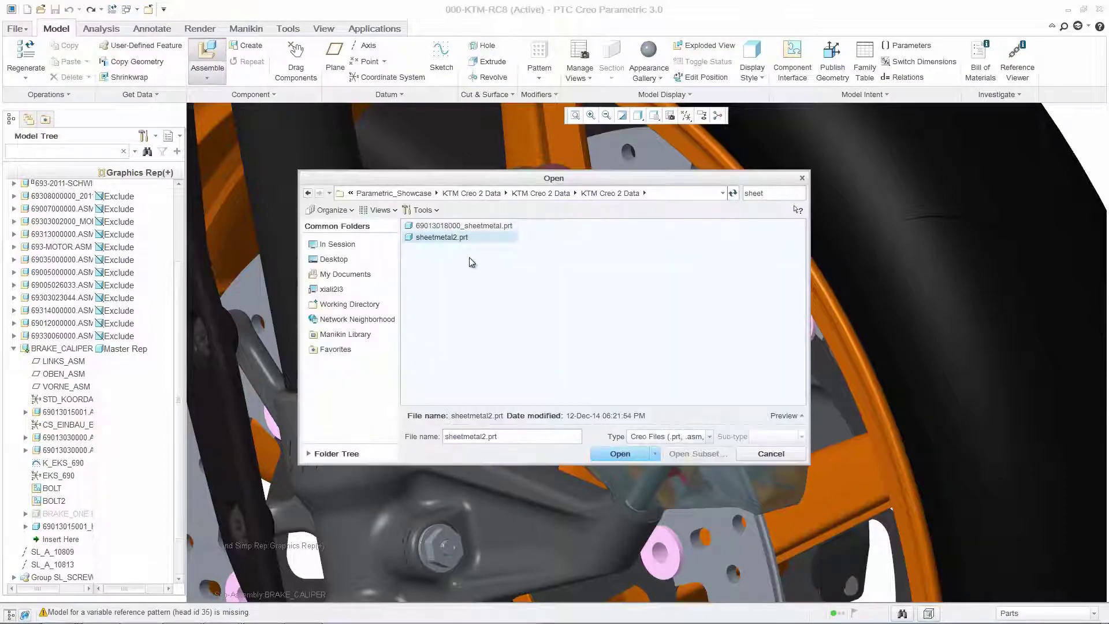
{"action": "left_click", "coordinate": [600, 454]}
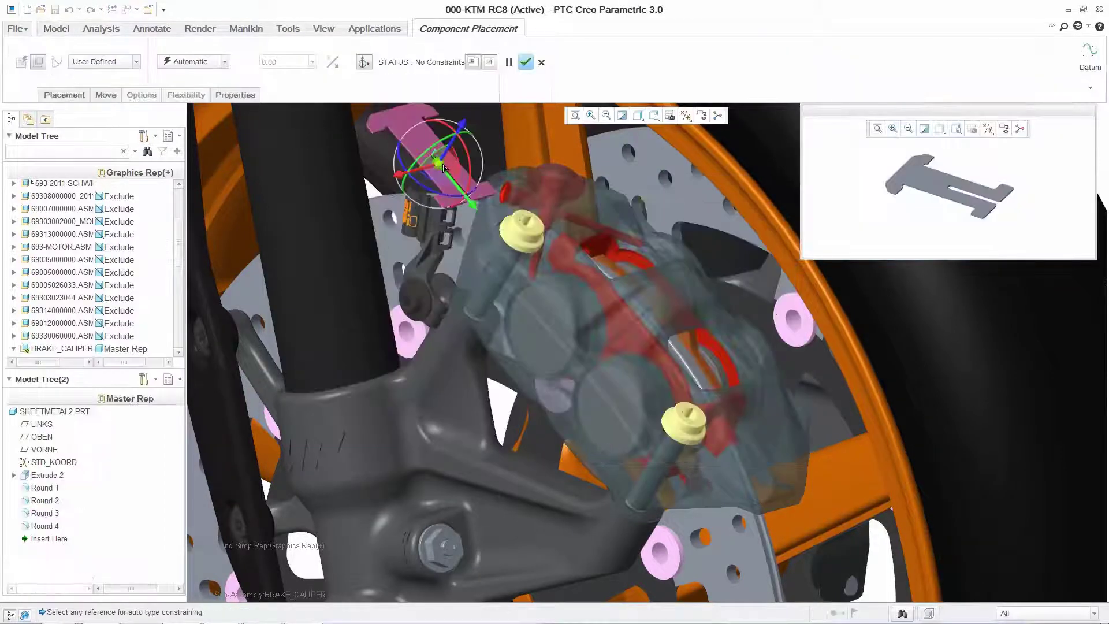
Place the sheet metal plate in the caliper opening with coincident constraints, aligning its LINKS plane to LINKS_ASM and its faces to the caliper
{"action": "left_click_drag", "start_coordinate": [442, 168], "coordinate": [553, 377]}
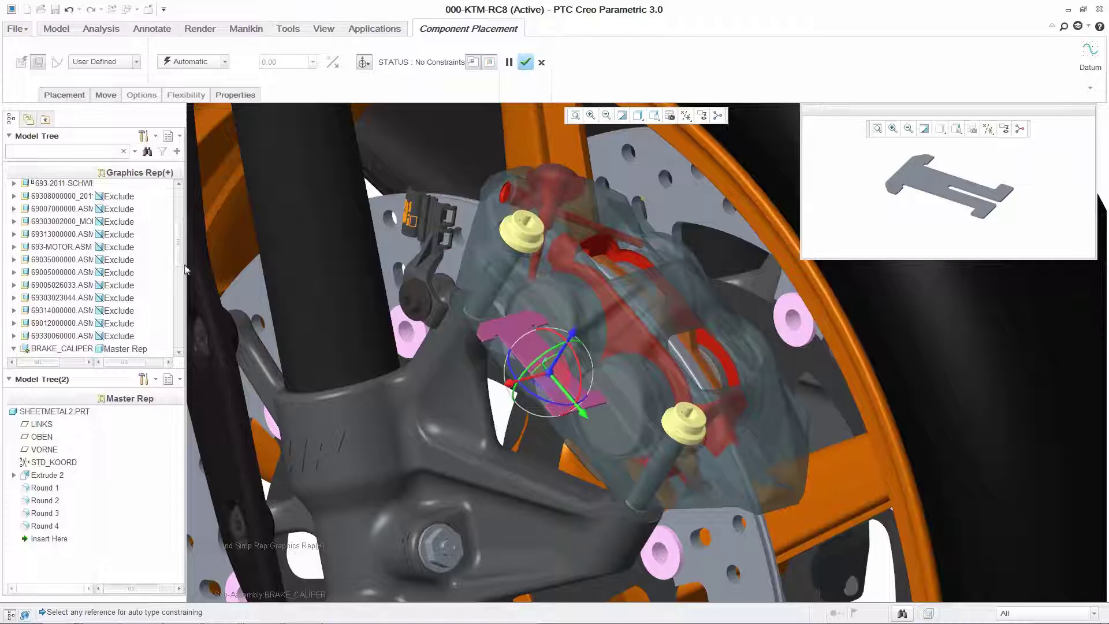
{"action": "left_click_drag", "start_coordinate": [182, 265], "coordinate": [183, 296]}
{"action": "left_click", "coordinate": [81, 248]}
{"action": "left_click", "coordinate": [42, 424]}
{"action": "left_click", "coordinate": [669, 247]}
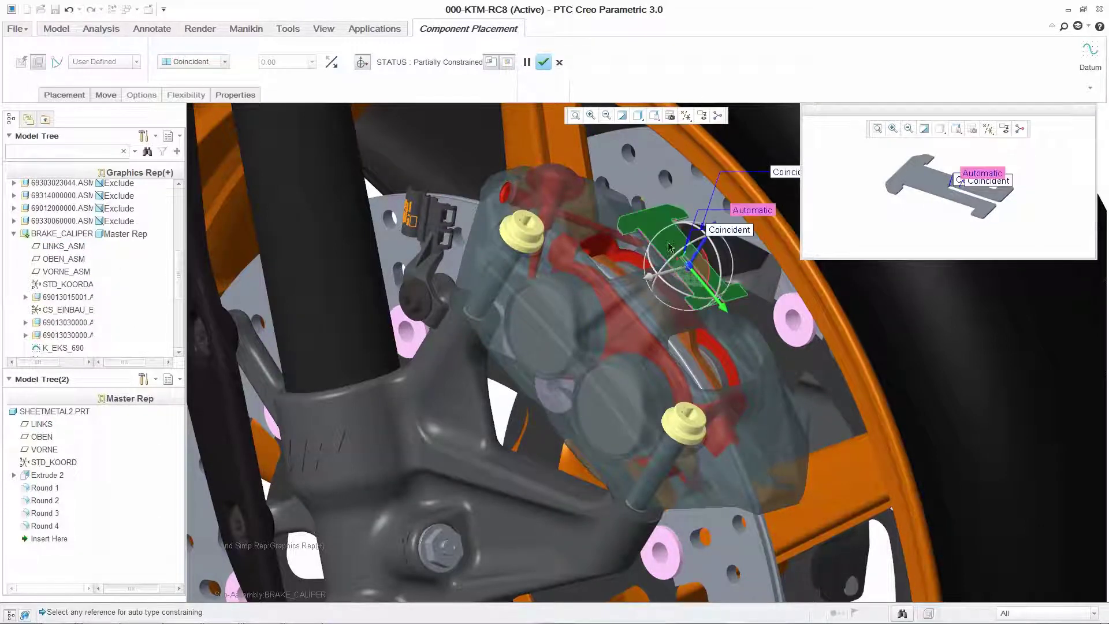
{"action": "left_click", "coordinate": [673, 329]}
{"action": "middle_click", "coordinate": [674, 326]}
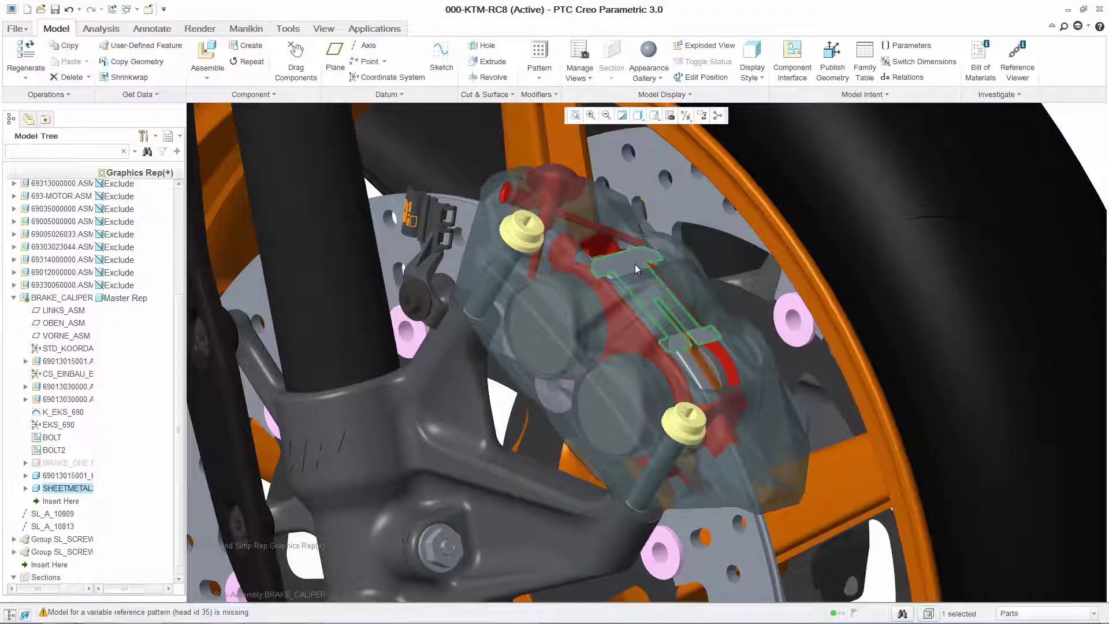
Open the sheet metal plate on its own and convert it to a sheet metal part using its top face as the driving surface
{"action": "right_click", "coordinate": [635, 267]}
{"action": "left_click", "coordinate": [673, 120]}
{"action": "left_click", "coordinate": [46, 91]}
{"action": "left_click", "coordinate": [40, 243]}
{"action": "left_click", "coordinate": [18, 55]}
{"action": "left_click", "coordinate": [306, 269]}
{"action": "middle_click", "coordinate": [305, 264]}
Add a short flange on the inner edge of the plate's wide end beside one notch and adjust its shape
{"action": "left_click", "coordinate": [330, 73]}
{"action": "left_click", "coordinate": [216, 361]}
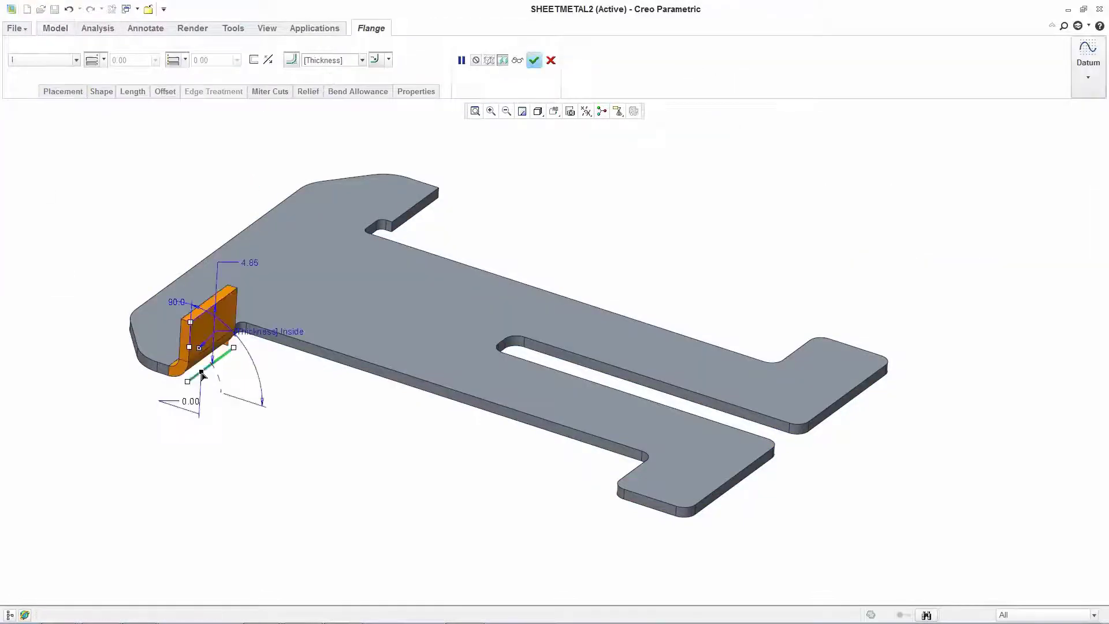
{"action": "left_click_drag", "start_coordinate": [200, 352], "coordinate": [218, 340]}
Turn on the flat pattern preview and reproduce the flange on the opposite side of the plate's wide end
{"action": "left_click", "coordinate": [633, 111]}
{"action": "left_click", "coordinate": [651, 90]}
{"action": "left_click", "coordinate": [641, 152]}
Bend the plate along a line sketched across its body next to the notches
{"action": "left_click", "coordinate": [579, 47]}
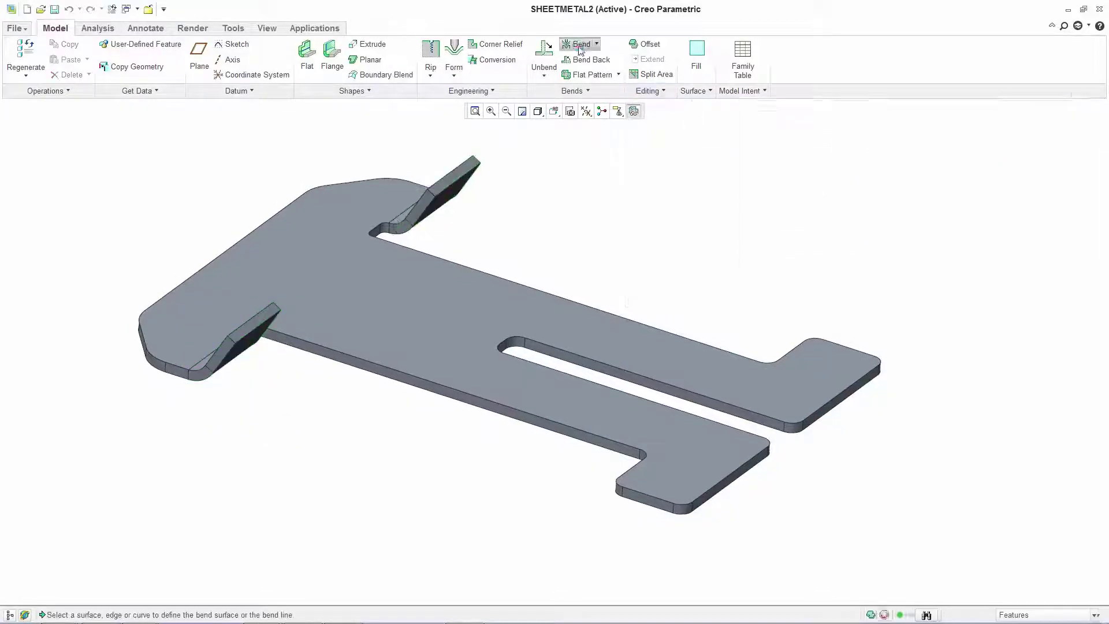
{"action": "left_click", "coordinate": [321, 285]}
{"action": "scroll", "coordinate": [293, 282], "scroll_direction": "down", "scroll_amount": 3}
{"action": "middle_click_drag", "start_coordinate": [294, 285], "coordinate": [366, 339]}
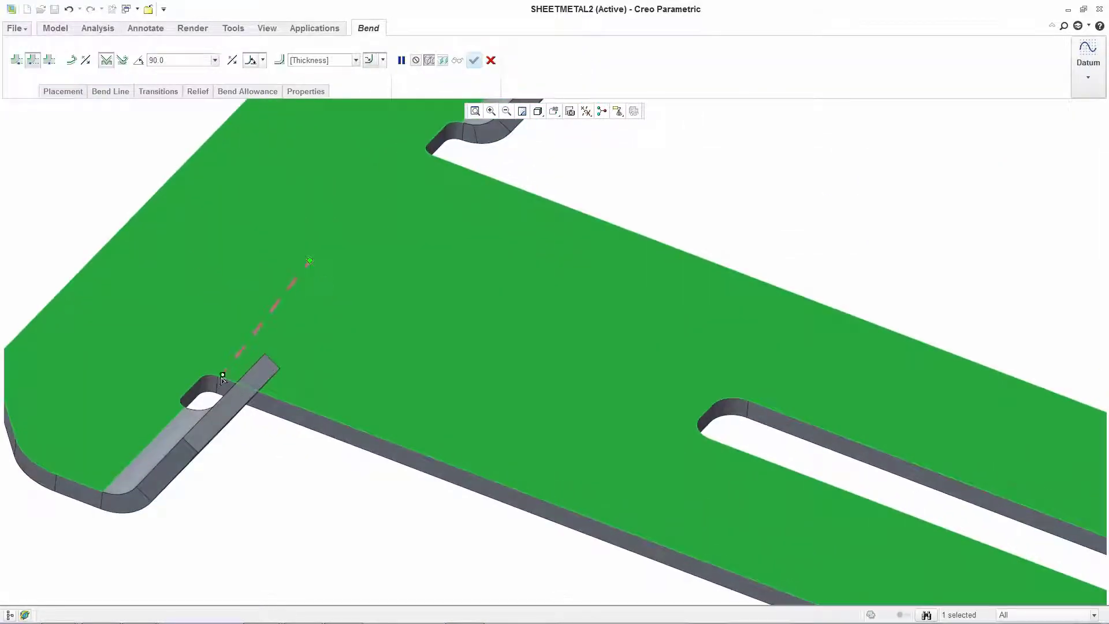
{"action": "left_click", "coordinate": [310, 265]}
{"action": "left_click", "coordinate": [474, 60]}
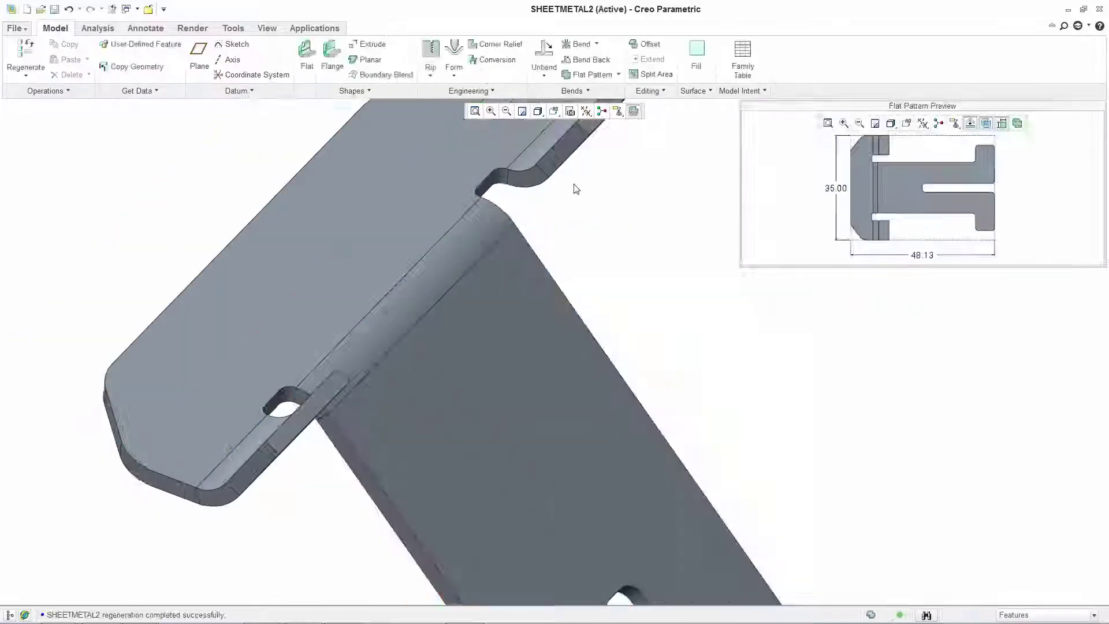
Add a 45° bend along a line sketched across the sloped section of the plate
{"action": "left_click", "coordinate": [465, 368]}
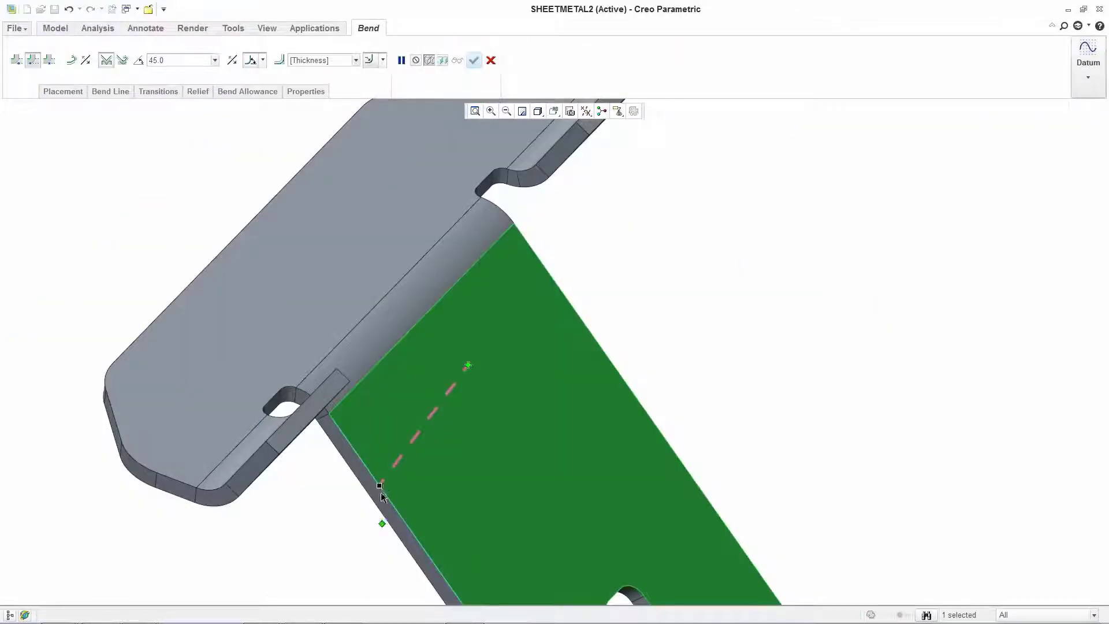
{"action": "left_click", "coordinate": [500, 246]}
{"action": "left_click", "coordinate": [473, 60]}
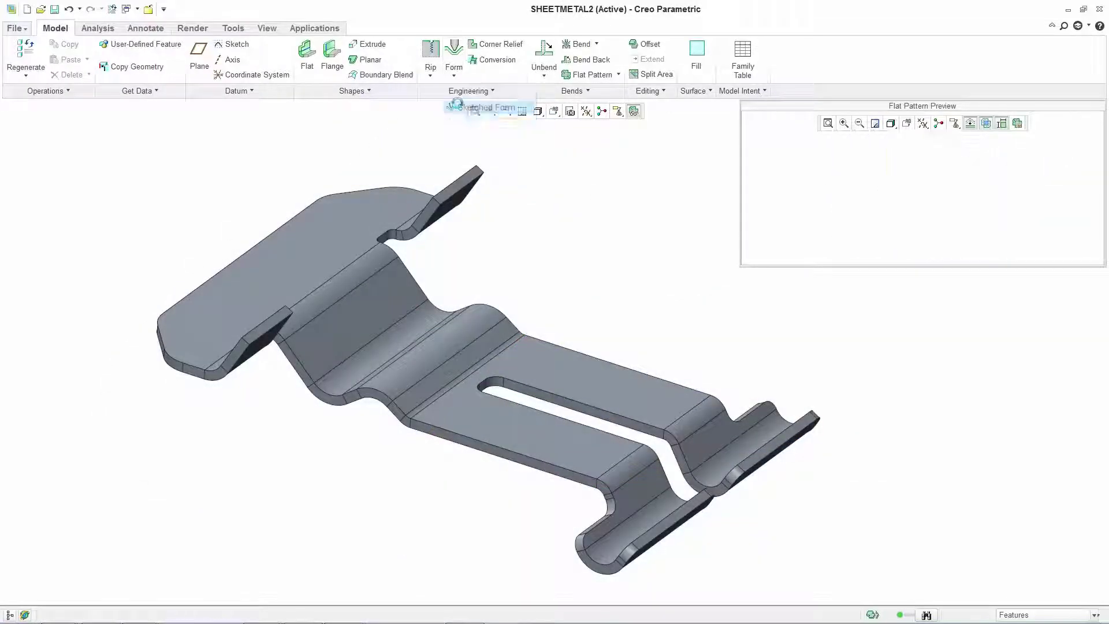
Create an arrow-shaped sketched form on the plate's wide end with a depth of 0.5 * Thickness
{"action": "left_click", "coordinate": [396, 321]}
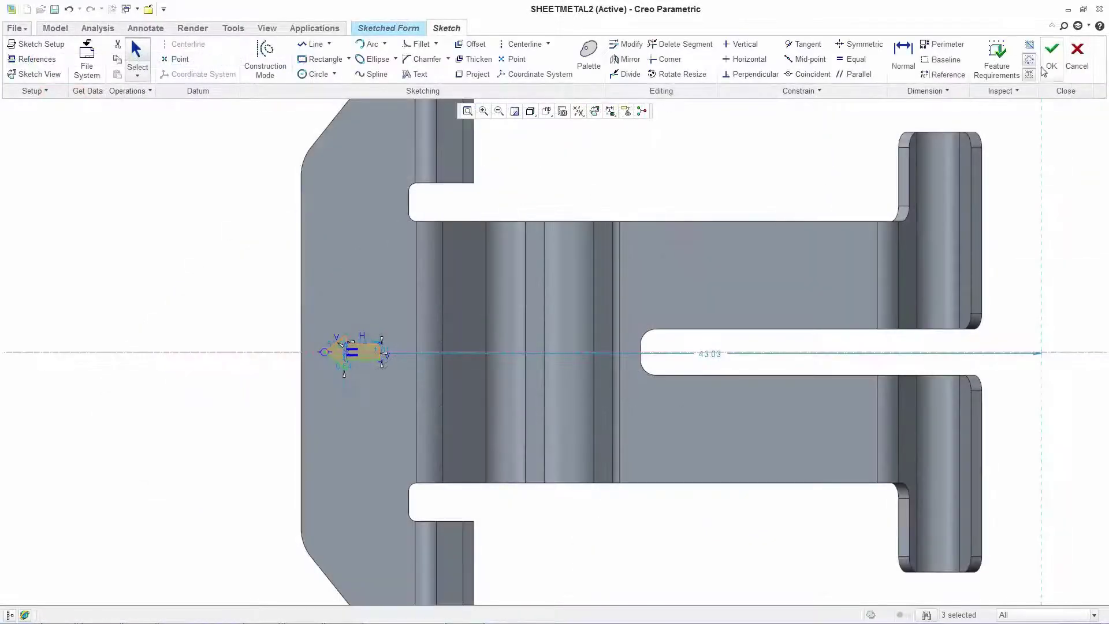
{"action": "left_click", "coordinate": [1045, 70]}
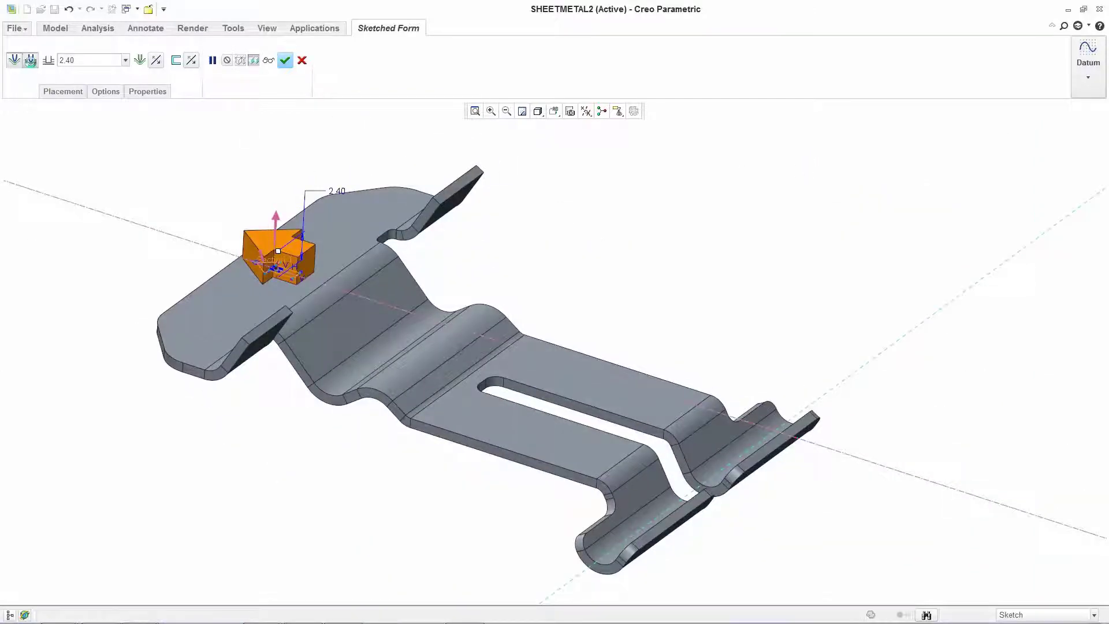
{"action": "left_click", "coordinate": [30, 60]}
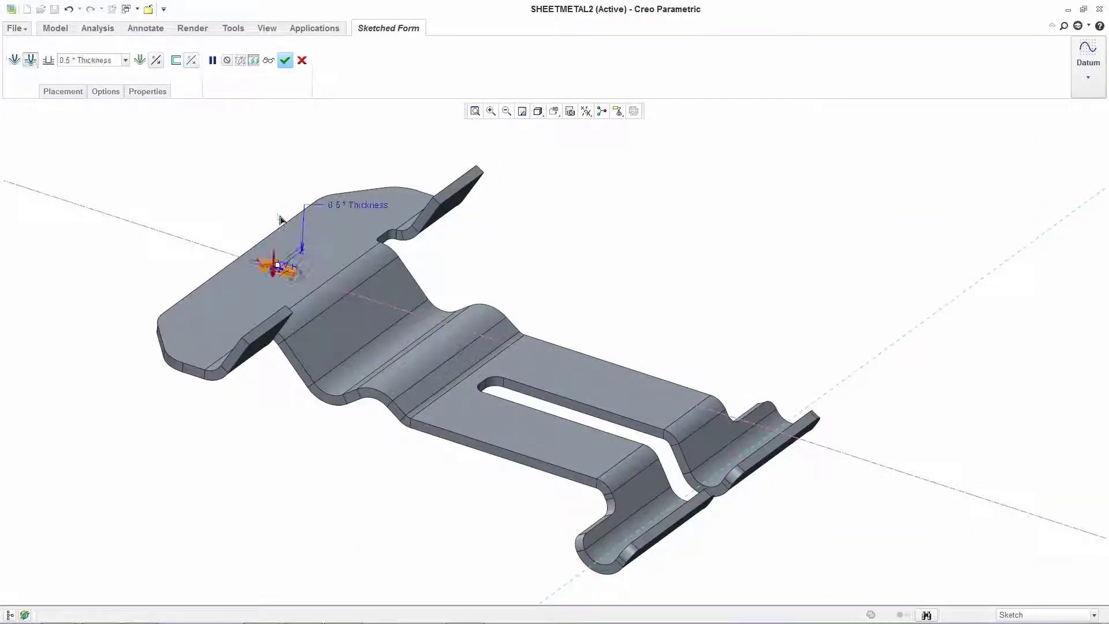
{"action": "scroll", "coordinate": [249, 246], "scroll_direction": "down", "scroll_amount": 5}
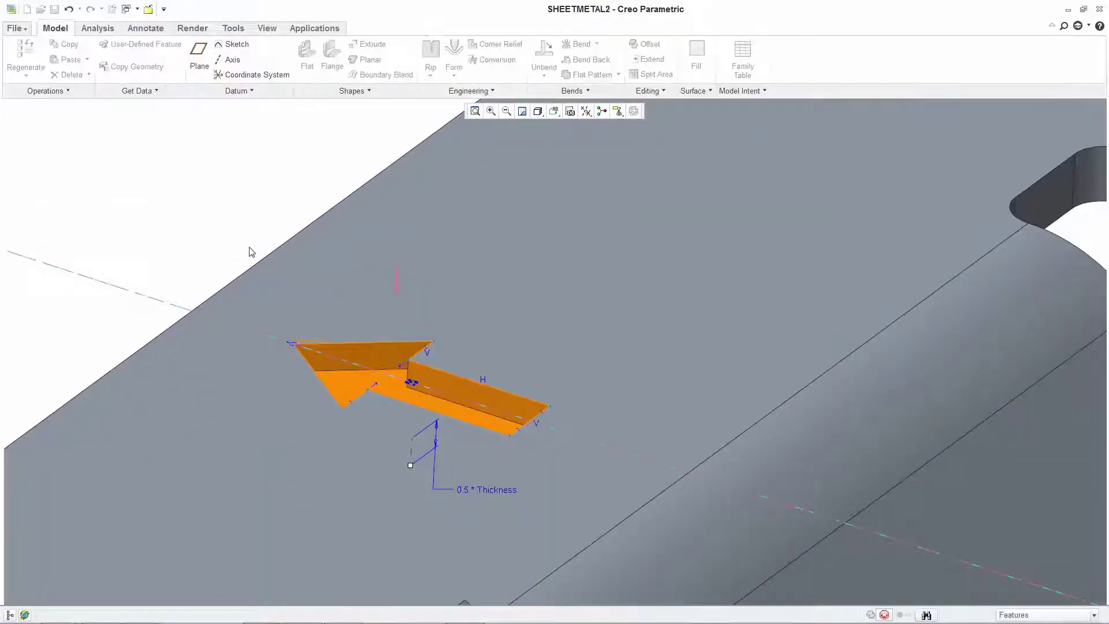
Open the 693-2011-SCHWINGE subassembly from the motorcycle assembly and switch it to the Freestyle_Start view
{"action": "middle_click", "coordinate": [251, 252]}
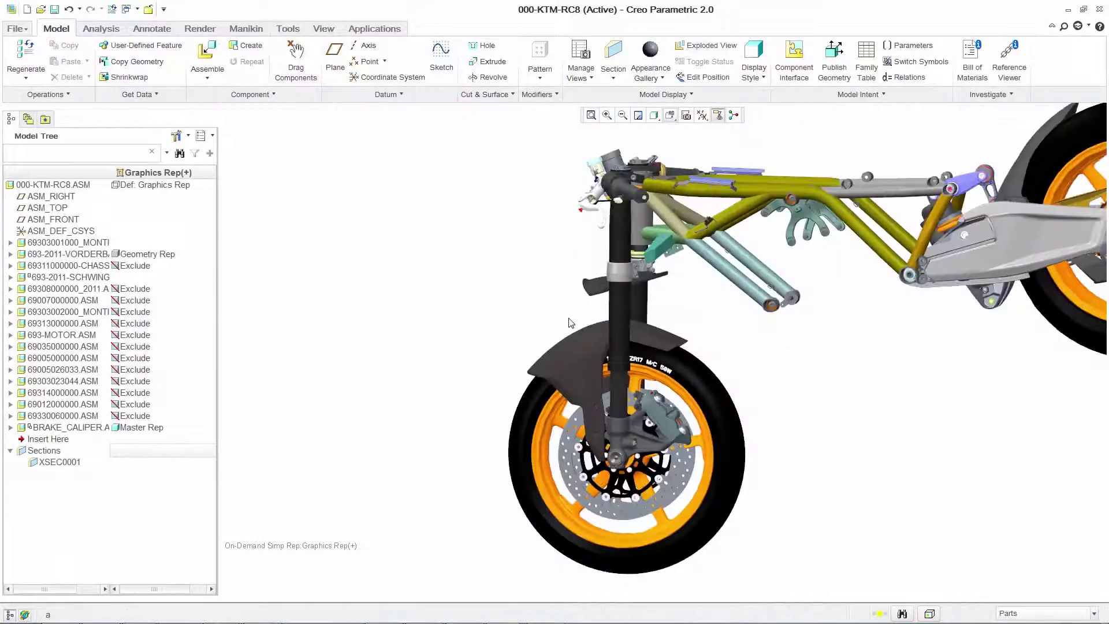
{"action": "key", "text": "a"}
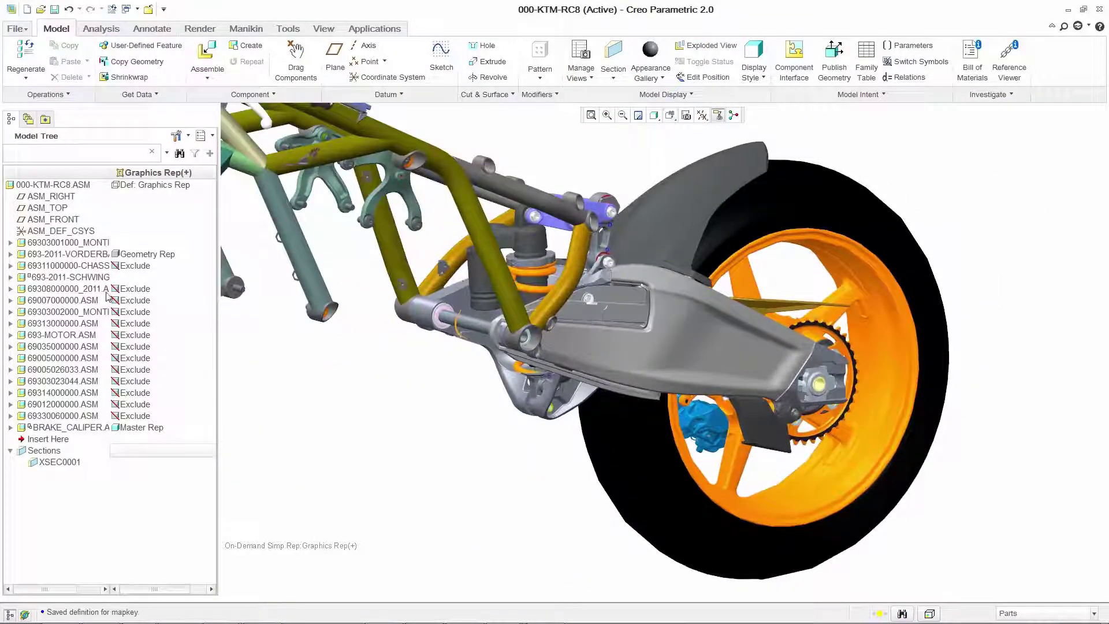
{"action": "right_click", "coordinate": [93, 278]}
{"action": "left_click", "coordinate": [101, 305]}
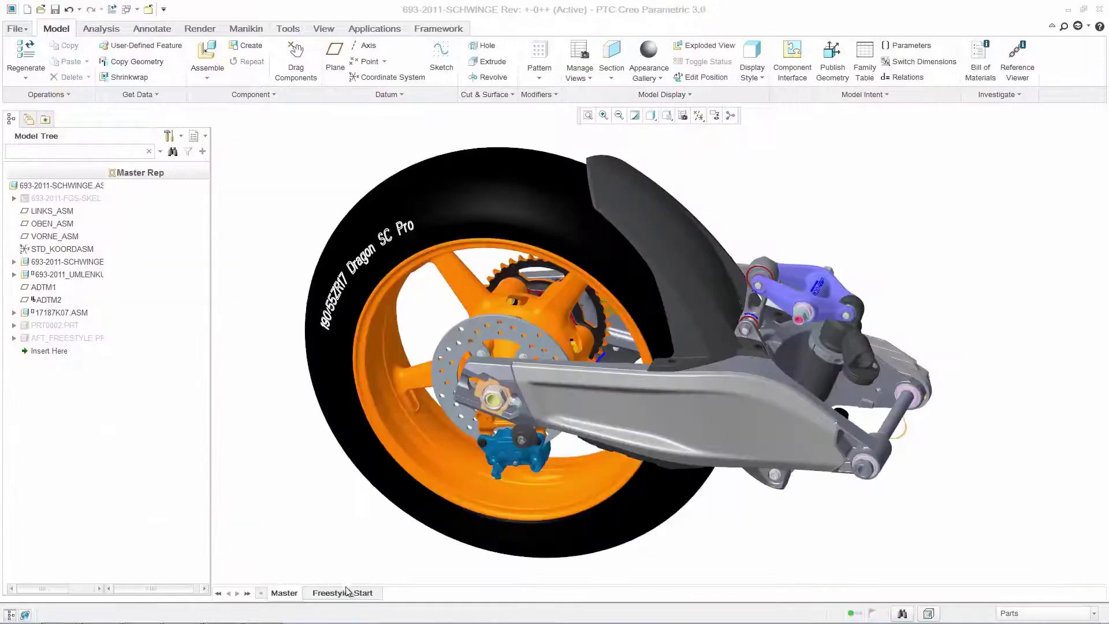
{"action": "left_click", "coordinate": [347, 593]}
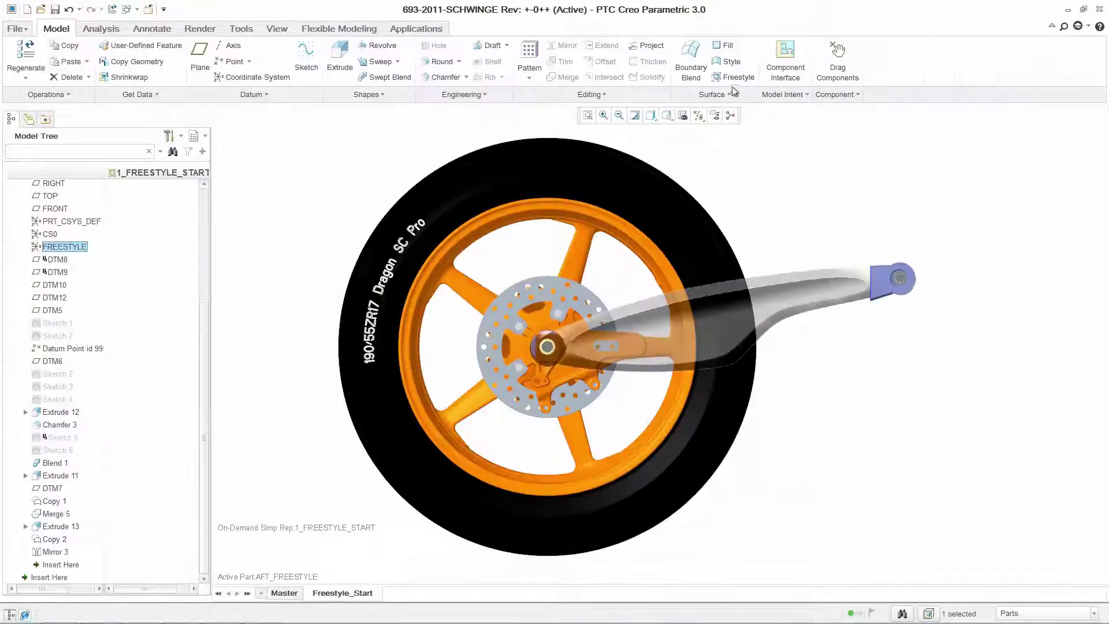
Start a freestyle shape from a box primitive at the rear wheel axle and scale the box down around the axle
{"action": "left_click", "coordinate": [27, 74]}
{"action": "left_click", "coordinate": [31, 206]}
{"action": "left_click_drag", "start_coordinate": [465, 256], "coordinate": [672, 445]}
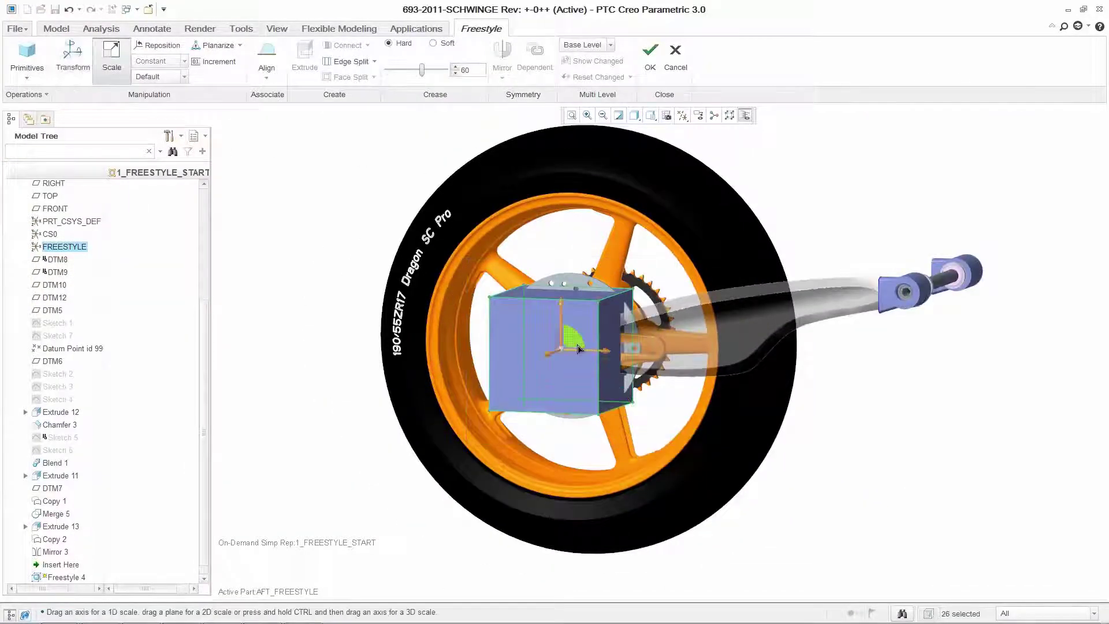
{"action": "left_click_drag", "start_coordinate": [577, 348], "coordinate": [514, 436]}
{"action": "scroll", "coordinate": [556, 341], "scroll_direction": "down", "scroll_amount": 4}
Extend the front face of the freestyle box along the reference swingarm toward the pivot mount
{"action": "left_click", "coordinate": [542, 393]}
{"action": "left_click_drag", "start_coordinate": [542, 393], "coordinate": [562, 399]}
{"action": "scroll", "coordinate": [563, 400], "scroll_direction": "down", "scroll_amount": 6}
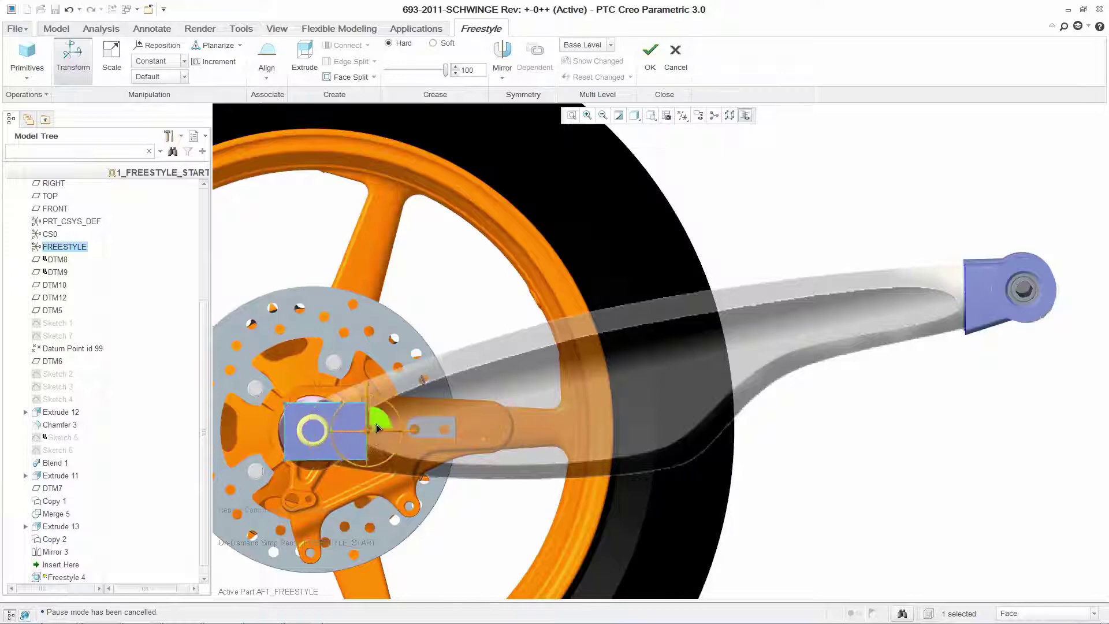
{"action": "left_click_drag", "start_coordinate": [379, 424], "coordinate": [960, 291]}
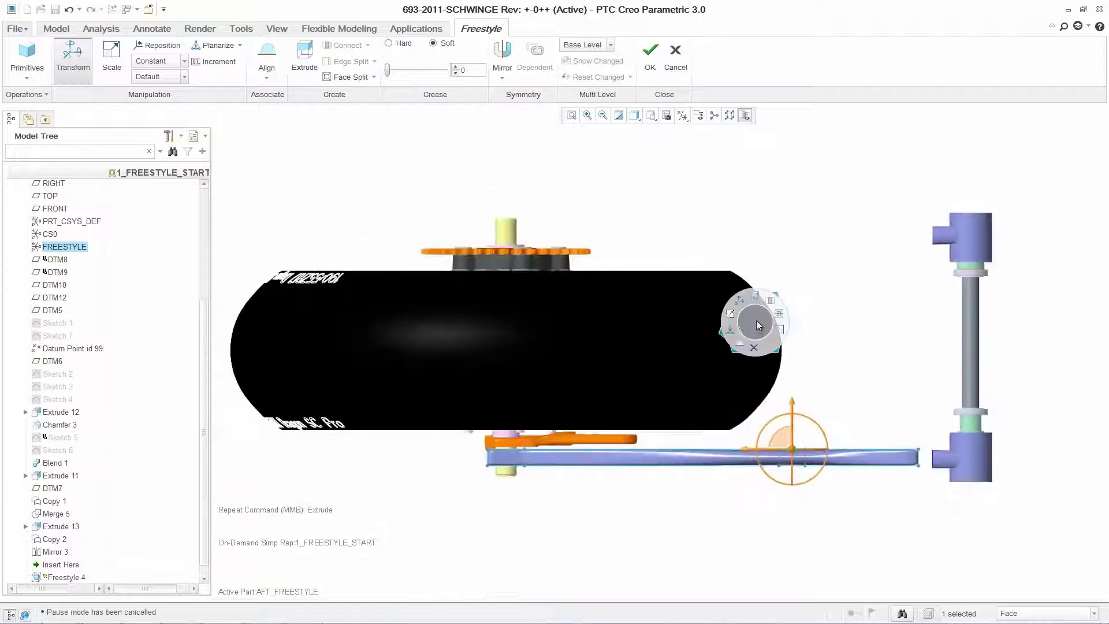
Extrude the arm's inner face toward the wheel centreline and mirror the freestyle shape about DTM8
{"action": "right_click_drag", "start_coordinate": [756, 321], "coordinate": [759, 307]}
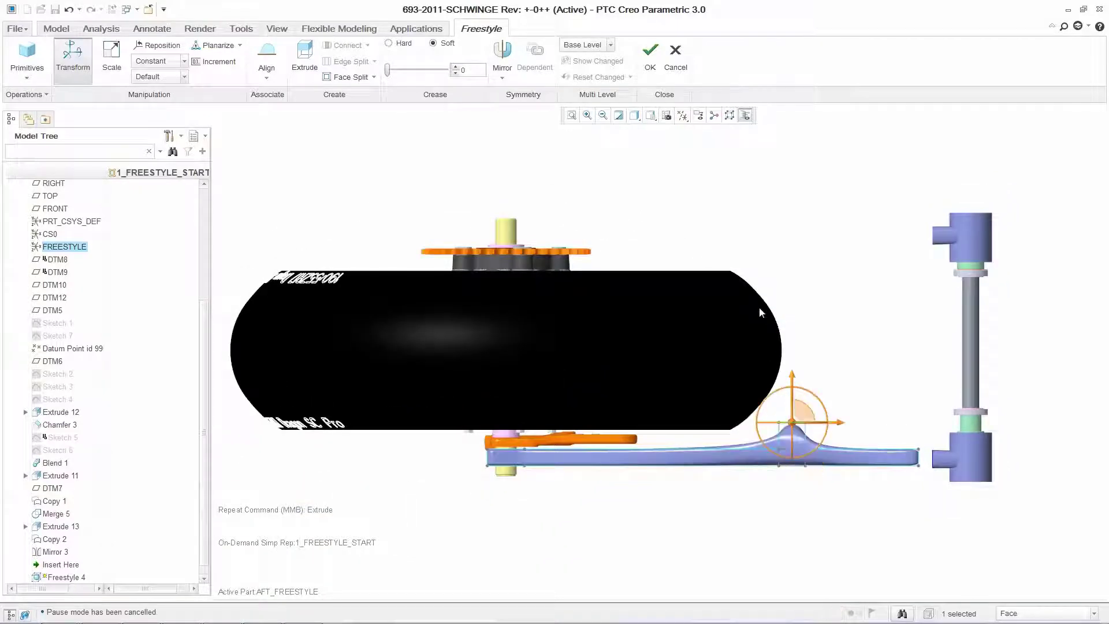
{"action": "left_click", "coordinate": [504, 57]}
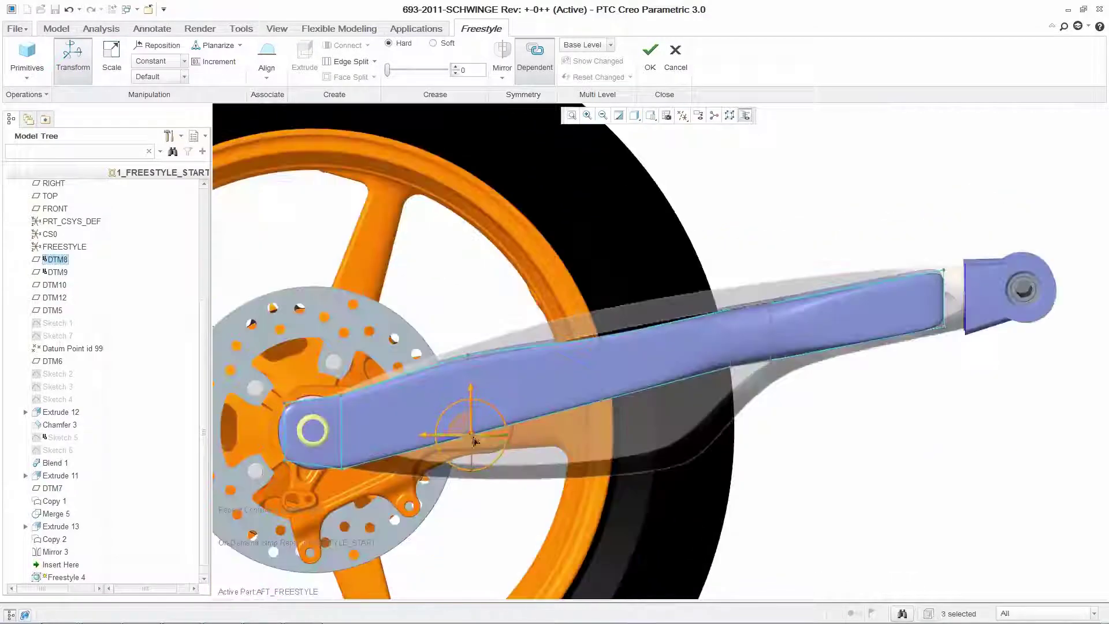
Pull the arm's lower edges down to follow the reference swingarm outline and split its side faces
{"action": "left_click_drag", "start_coordinate": [469, 434], "coordinate": [532, 471]}
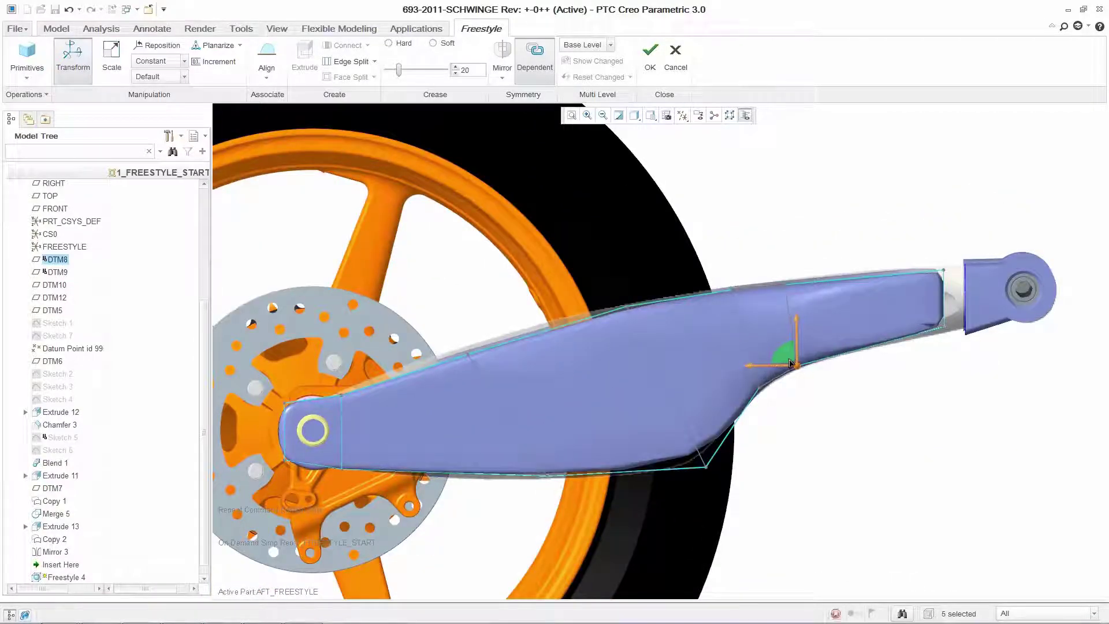
{"action": "left_click", "coordinate": [467, 434]}
{"action": "left_click", "coordinate": [860, 337], "text": "shift"}
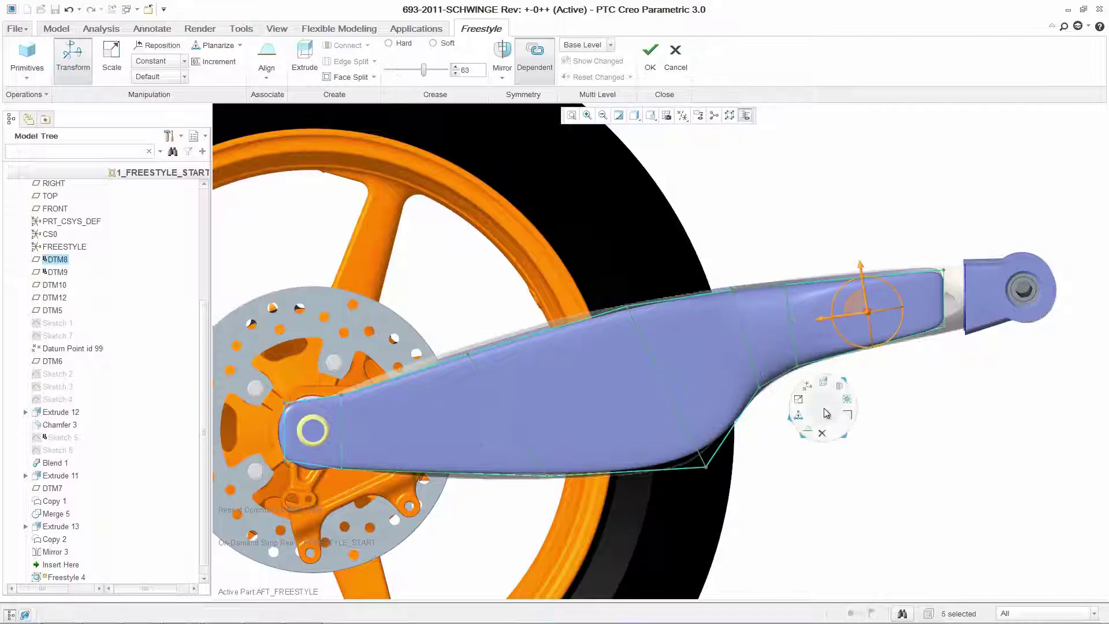
{"action": "left_click", "coordinate": [846, 398]}
{"action": "middle_click_drag", "start_coordinate": [798, 407], "coordinate": [722, 364]}
{"action": "left_click_drag", "start_coordinate": [698, 377], "coordinate": [703, 370]}
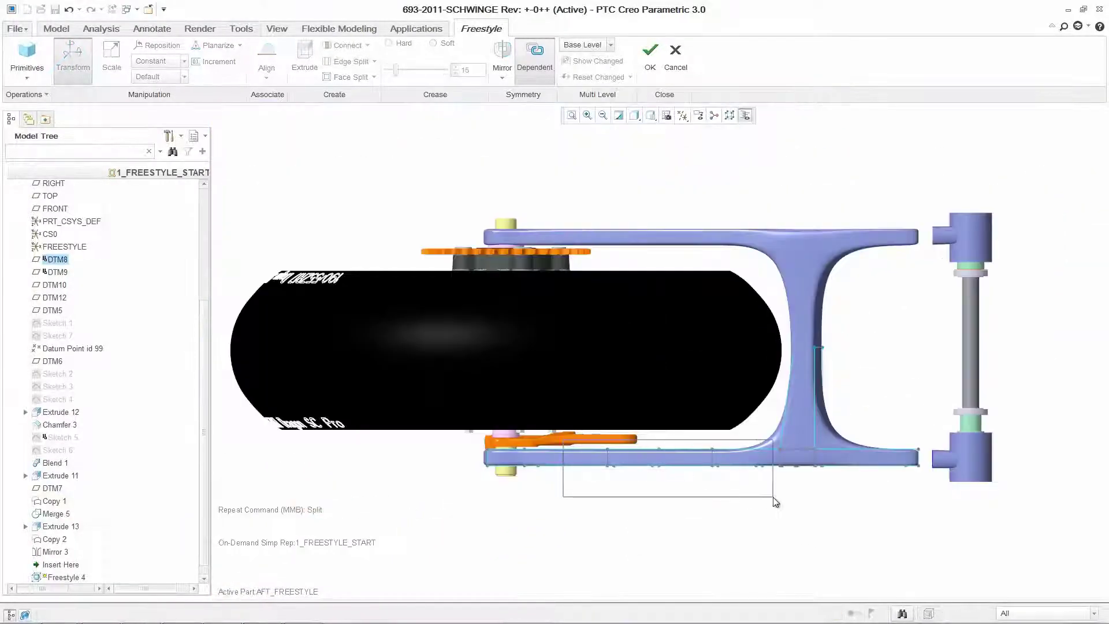
Move the arm's middle section outward from the wheel and form a recess in its outer side face
{"action": "left_click_drag", "start_coordinate": [563, 439], "coordinate": [775, 501]}
{"action": "left_click_drag", "start_coordinate": [658, 418], "coordinate": [665, 441]}
{"action": "left_click", "coordinate": [677, 443]}
{"action": "middle_click_drag", "start_coordinate": [677, 442], "coordinate": [686, 449]}
{"action": "scroll", "coordinate": [686, 454], "scroll_direction": "down", "scroll_amount": 5}
{"action": "left_click", "coordinate": [574, 407]}
{"action": "right_click", "coordinate": [611, 429]}
{"action": "left_click", "coordinate": [612, 448]}
Align the edges of the arm's front end with the matching edges of the pivot mount
{"action": "left_click", "coordinate": [587, 245]}
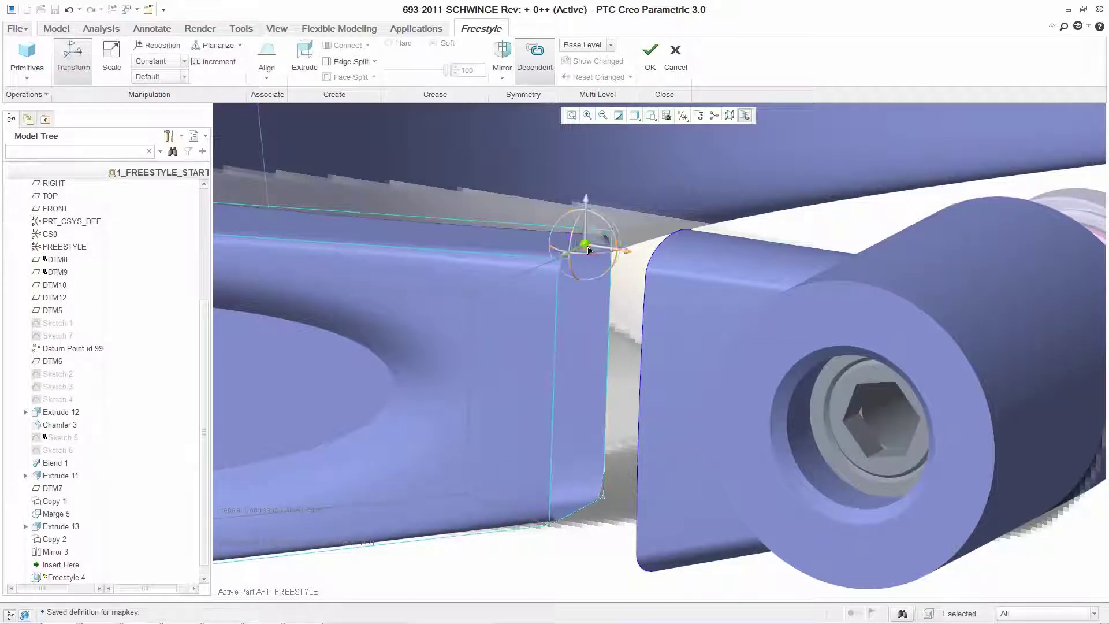
{"action": "double_click", "coordinate": [587, 247]}
{"action": "right_click", "coordinate": [587, 246]}
{"action": "left_click", "coordinate": [580, 268]}
{"action": "middle_click_drag", "start_coordinate": [572, 263], "coordinate": [706, 406]}
{"action": "left_click", "coordinate": [706, 407]}
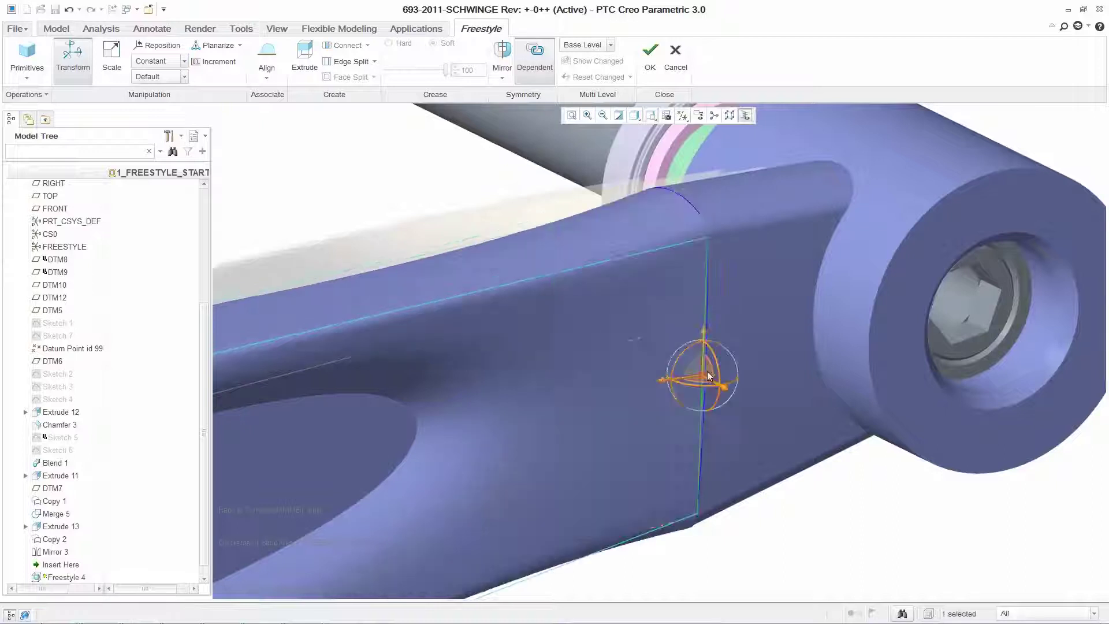
{"action": "left_click", "coordinate": [793, 513]}
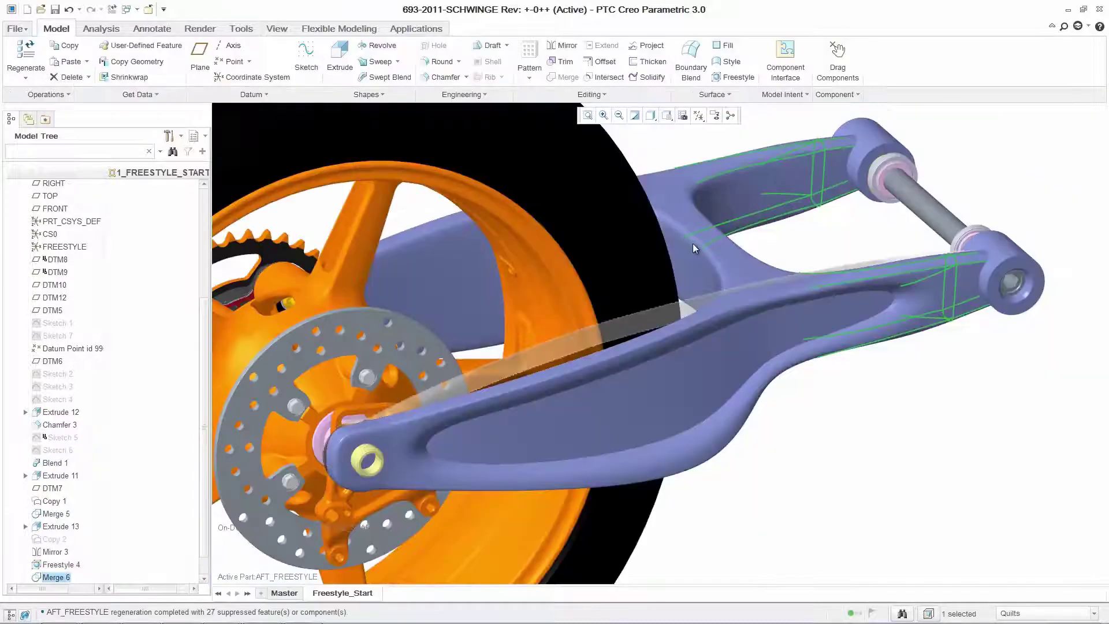
Solidify the merged swingarm quilt
{"action": "left_click", "coordinate": [715, 258]}
{"action": "left_click", "coordinate": [651, 77]}
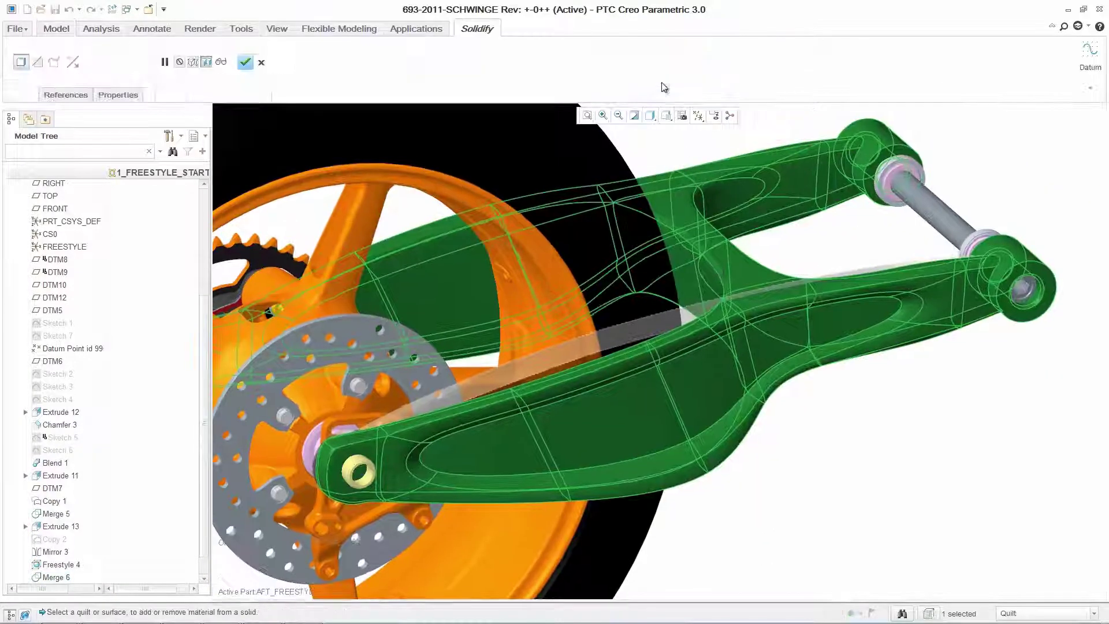
{"action": "middle_click", "coordinate": [779, 360]}
Open the AFT_FREESTYLE part in its own window and sketch an extrude profile on the axle end of the arm
{"action": "right_click", "coordinate": [779, 361]}
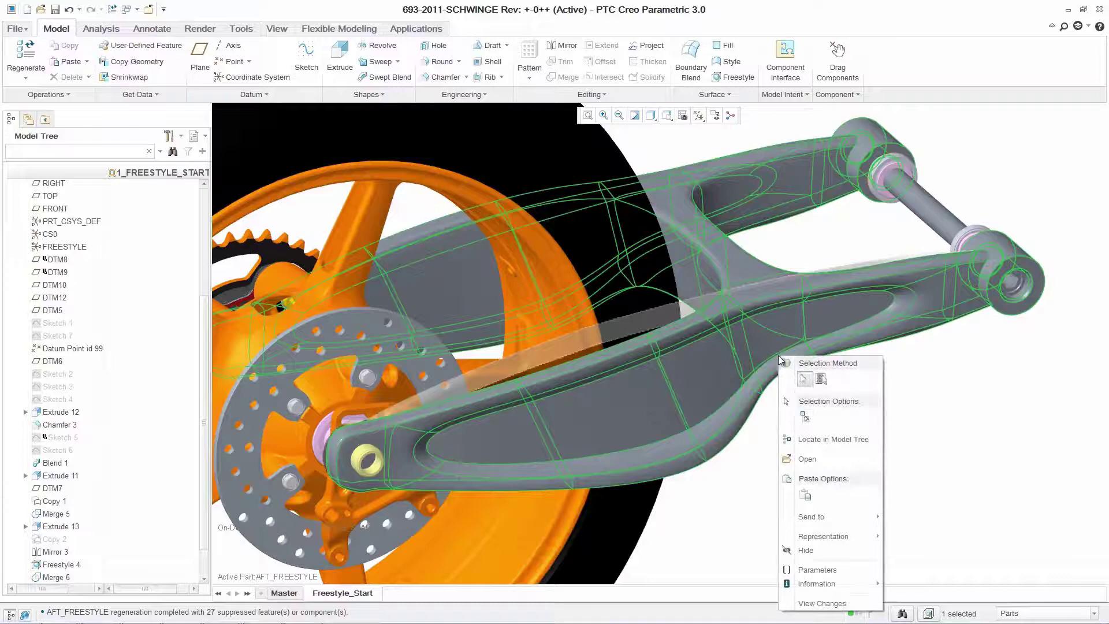
{"action": "left_click", "coordinate": [807, 459]}
{"action": "left_click", "coordinate": [342, 68]}
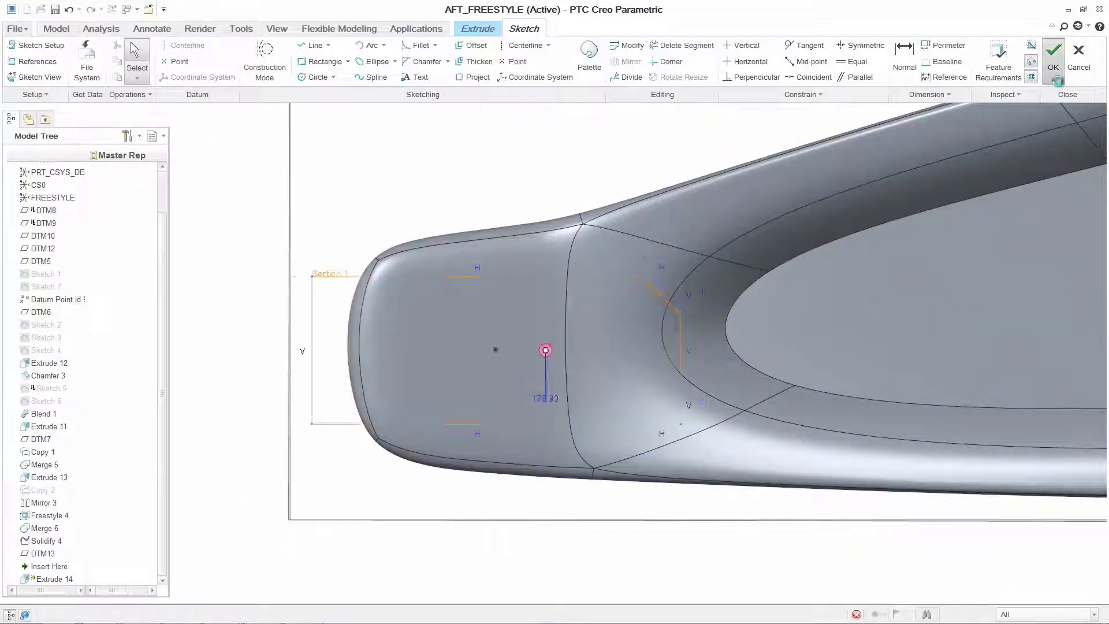
{"action": "left_click", "coordinate": [1054, 58]}
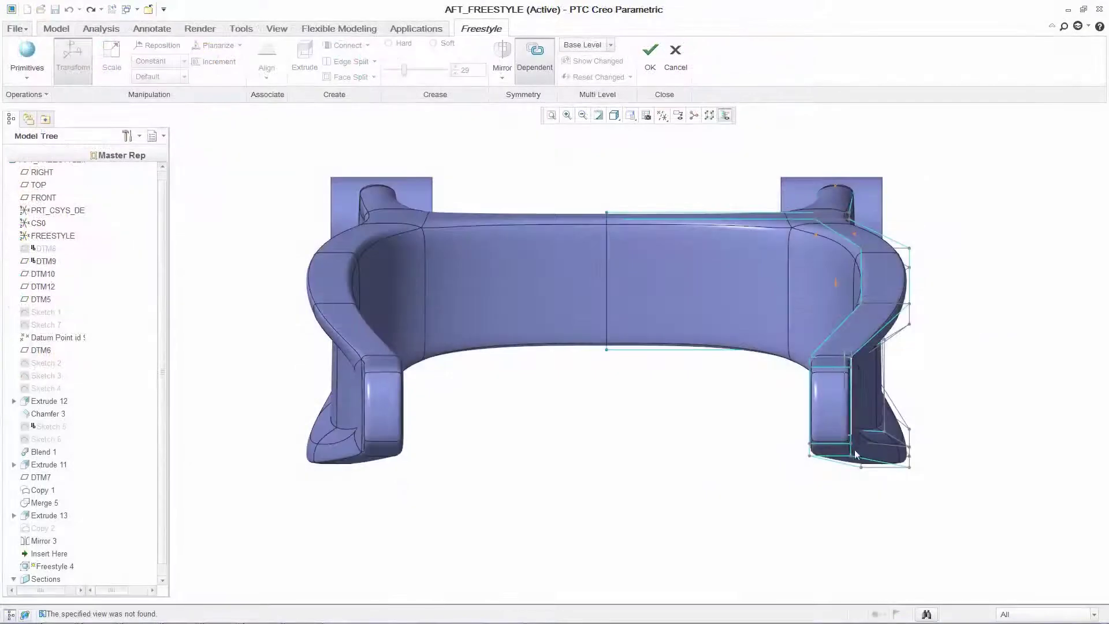
Narrow the arm's axle end by shifting its outer edges inward and accept the freestyle edit
{"action": "left_click", "coordinate": [857, 460]}
{"action": "left_click_drag", "start_coordinate": [812, 464], "coordinate": [804, 464]}
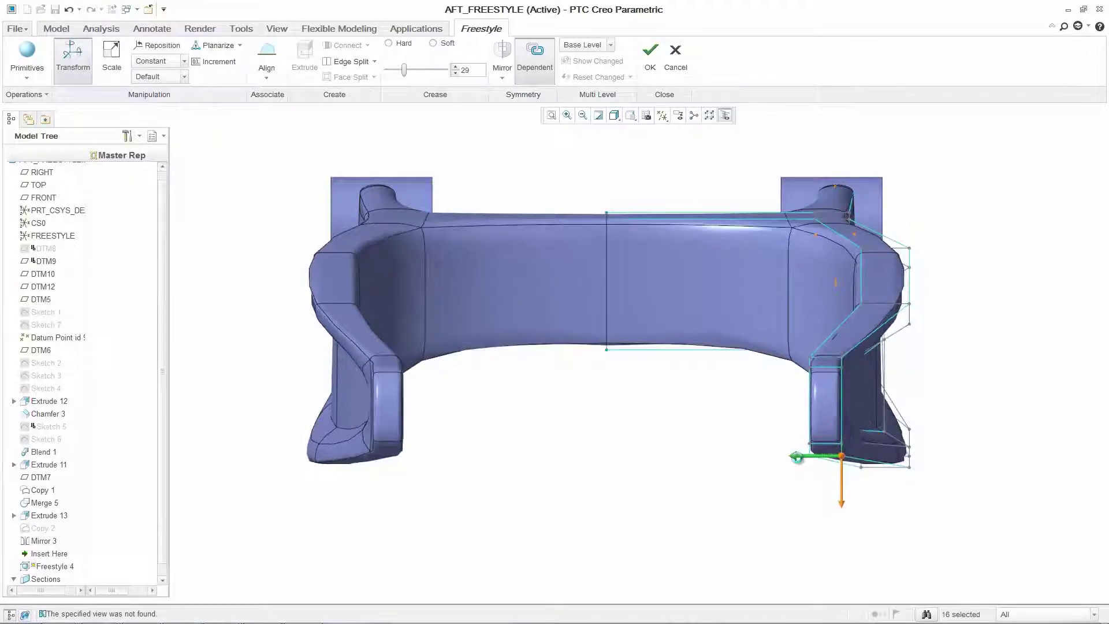
{"action": "left_click", "coordinate": [650, 67]}
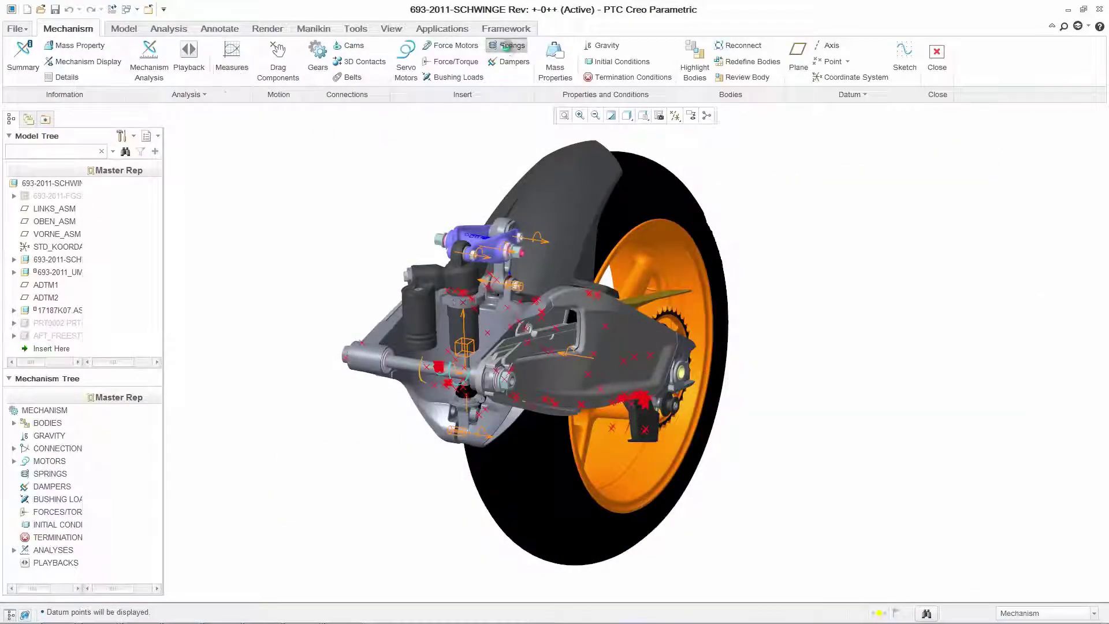
Start a mechanism spring between a point on the shock absorber's upper collar and one on its lower seat
{"action": "left_click", "coordinate": [506, 46]}
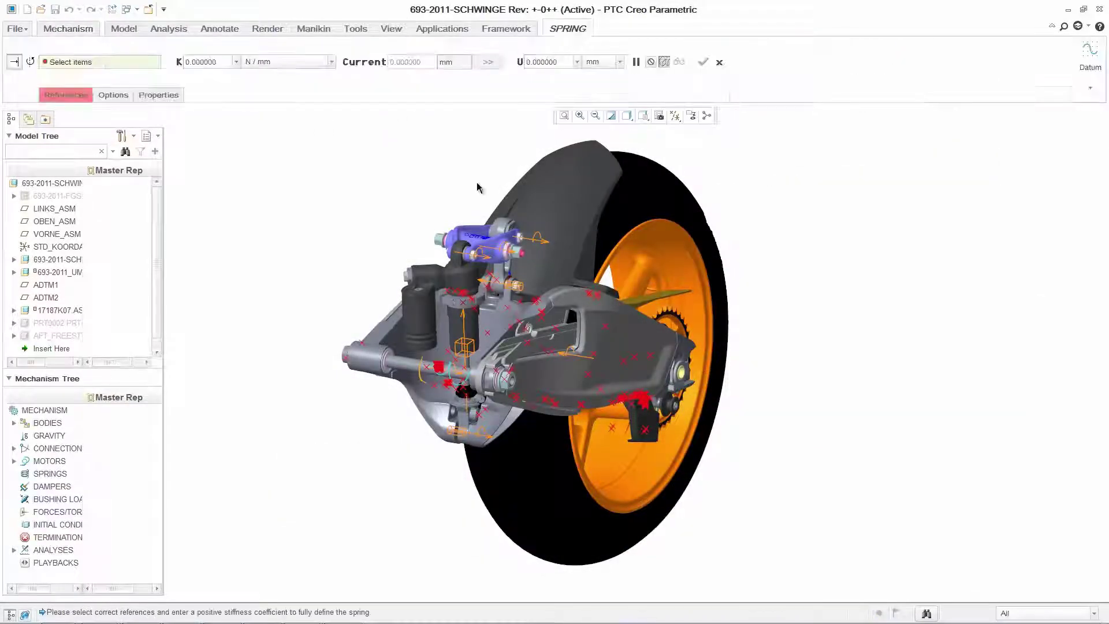
{"action": "scroll", "coordinate": [450, 363], "scroll_direction": "up", "scroll_amount": 3}
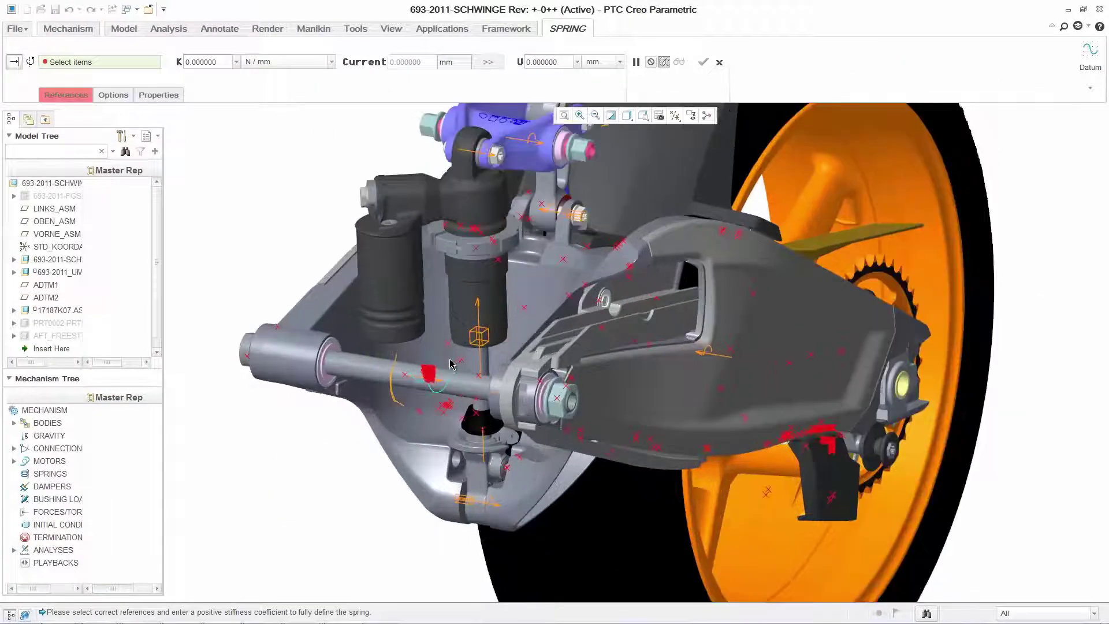
{"action": "left_click", "coordinate": [476, 250]}
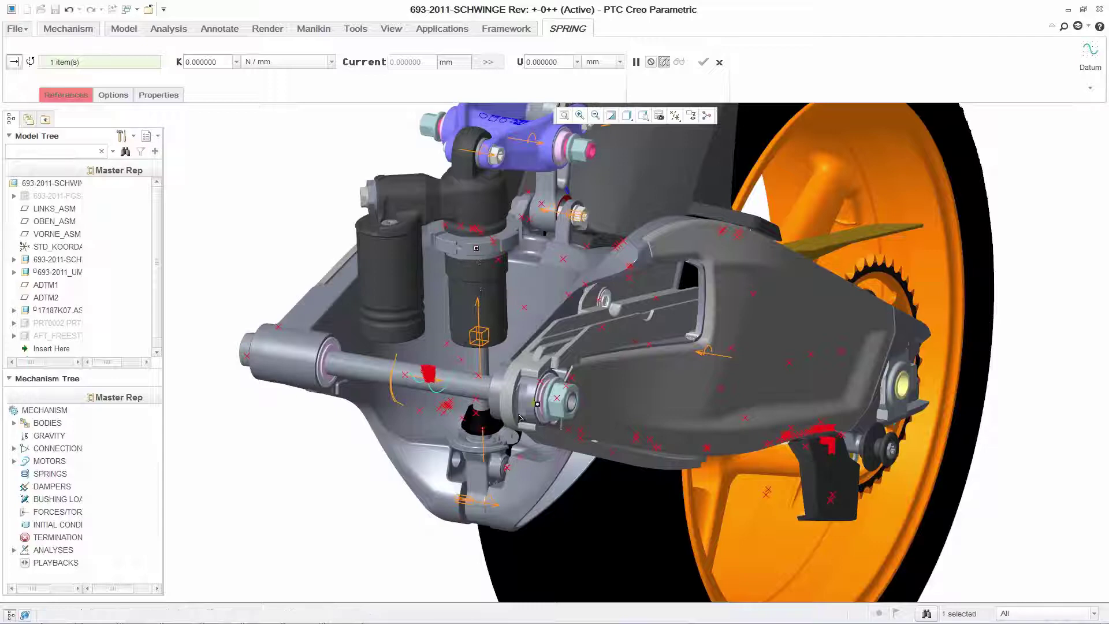
{"action": "left_click", "coordinate": [483, 432]}
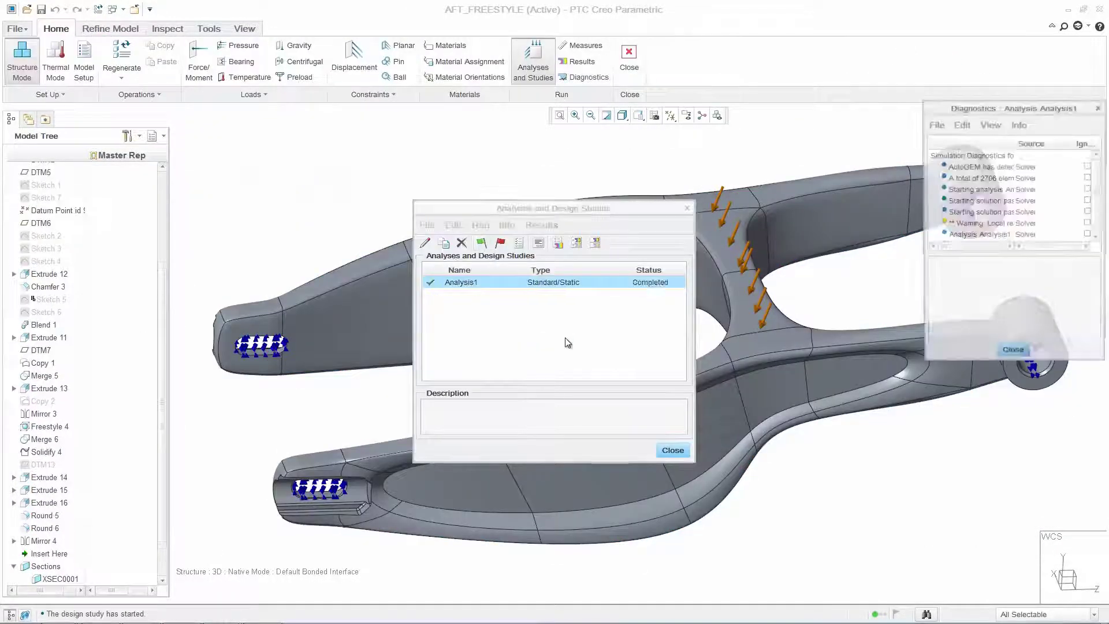
Review the results of Analysis1, remove the Principal Stress Vectors window and examine the displacement fringe plot
{"action": "left_click", "coordinate": [576, 242]}
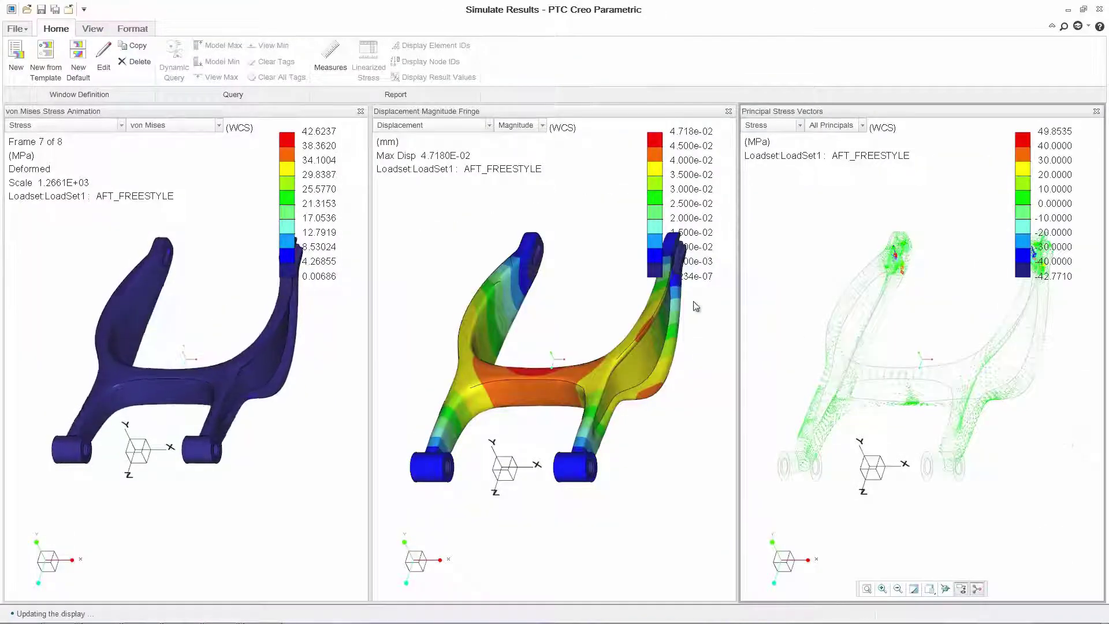
{"action": "left_click", "coordinate": [135, 62]}
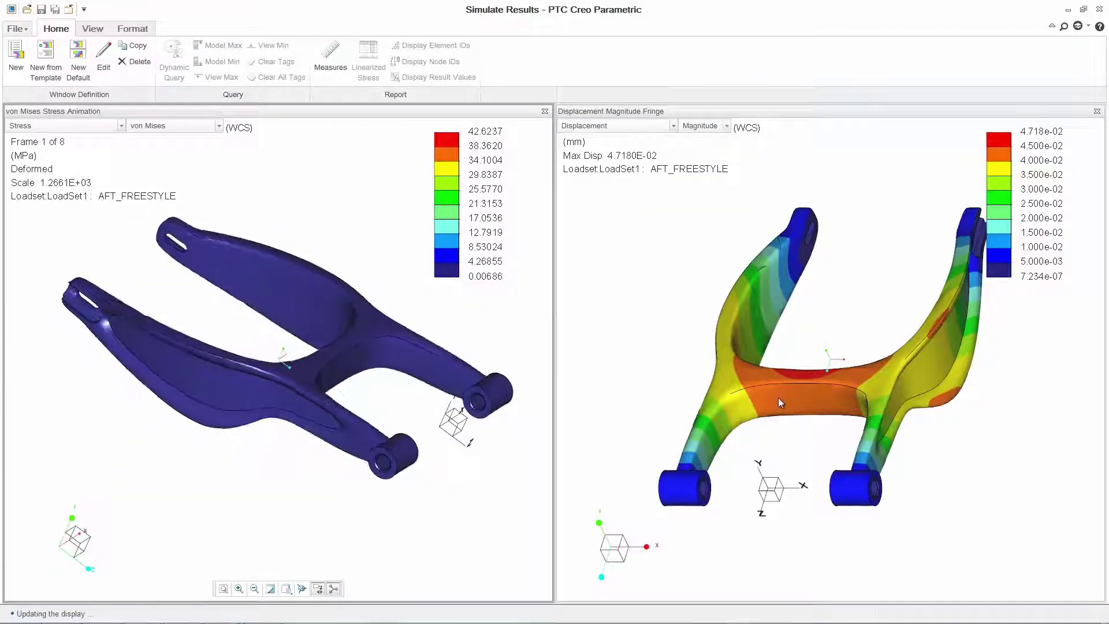
{"action": "mouse_move", "coordinate": [778, 397]}
{"action": "middle_mouse_down"}
{"action": "mouse_move", "coordinate": [868, 366]}
{"action": "mouse_move", "coordinate": [905, 380]}
{"action": "mouse_move", "coordinate": [887, 400]}
{"action": "middle_mouse_up"}
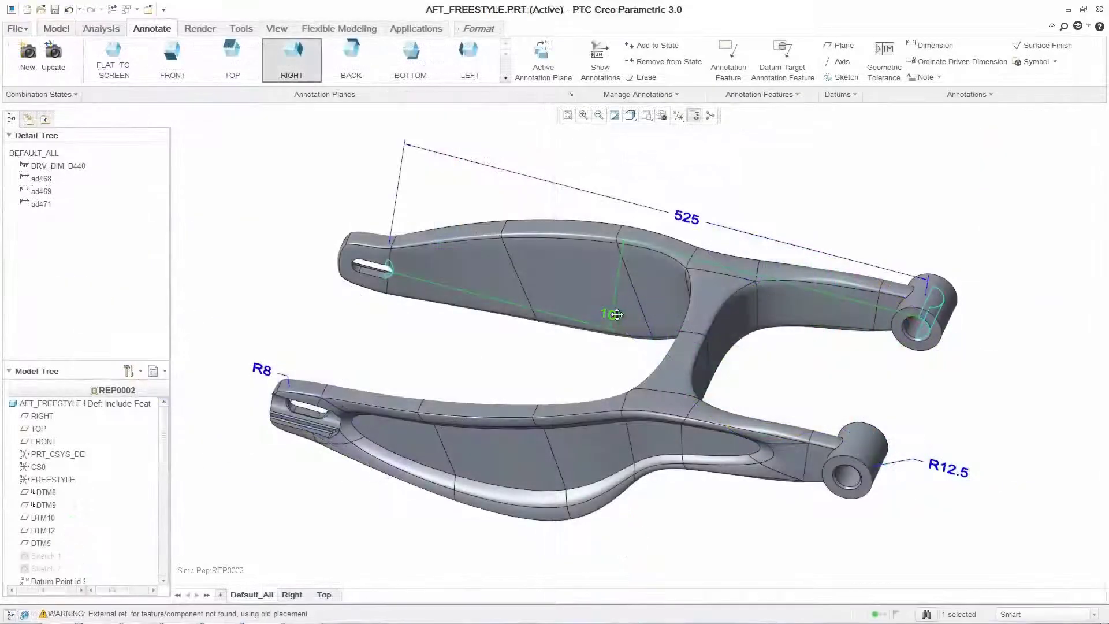
Place the dimension between the axle slot and pivot bore beside the pivot end, and display the Right combination state
{"action": "left_click", "coordinate": [1010, 416]}
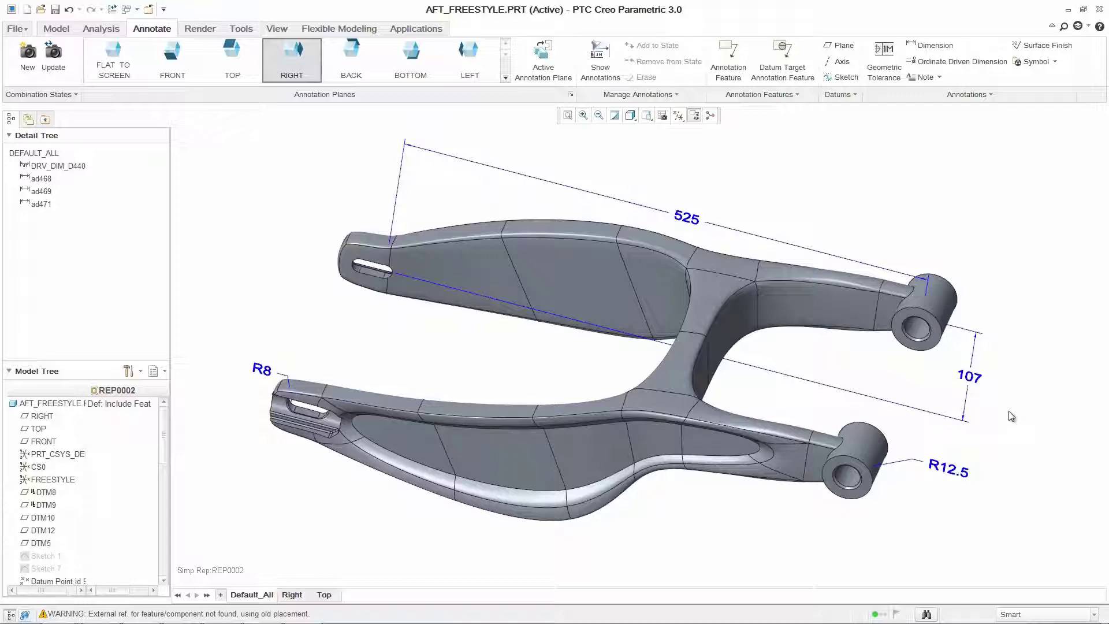
{"action": "left_click", "coordinate": [298, 595]}
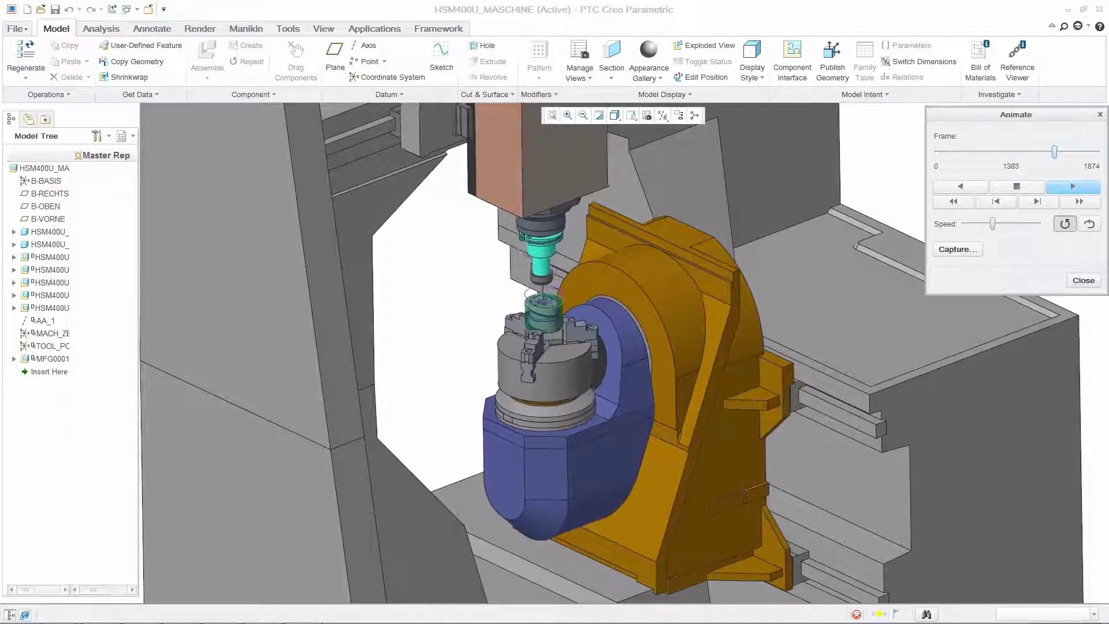
{"action": "scroll", "coordinate": [540, 302], "scroll_direction": "down", "scroll_amount": 8}
{"action": "scroll", "coordinate": [542, 301], "scroll_direction": "down", "scroll_amount": 2}
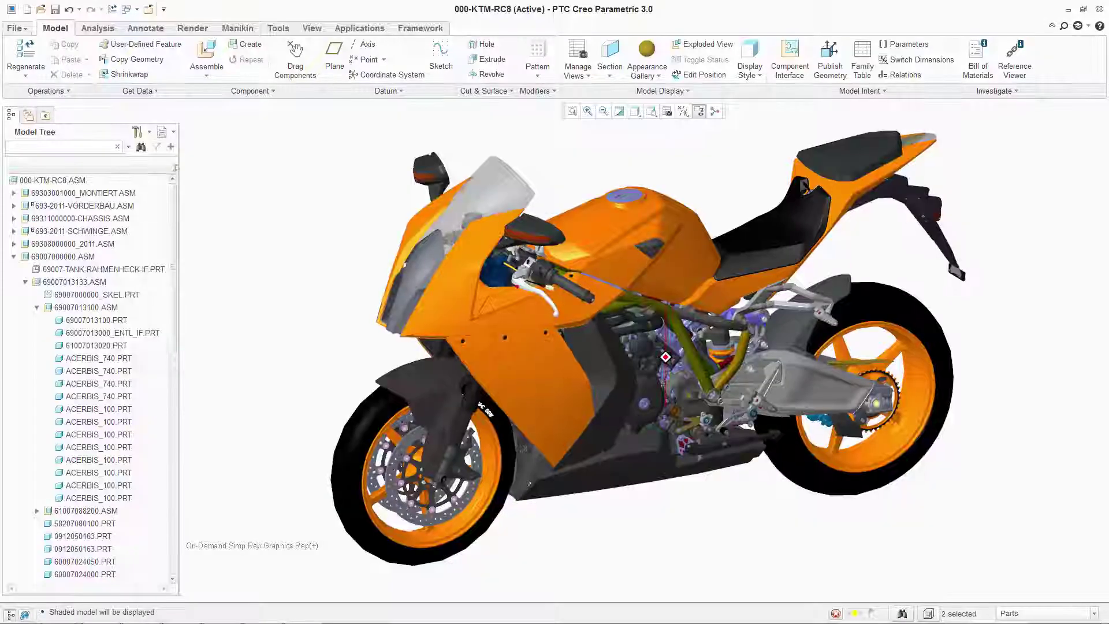
{"action": "middle_click_drag", "start_coordinate": [666, 357], "coordinate": [608, 357]}
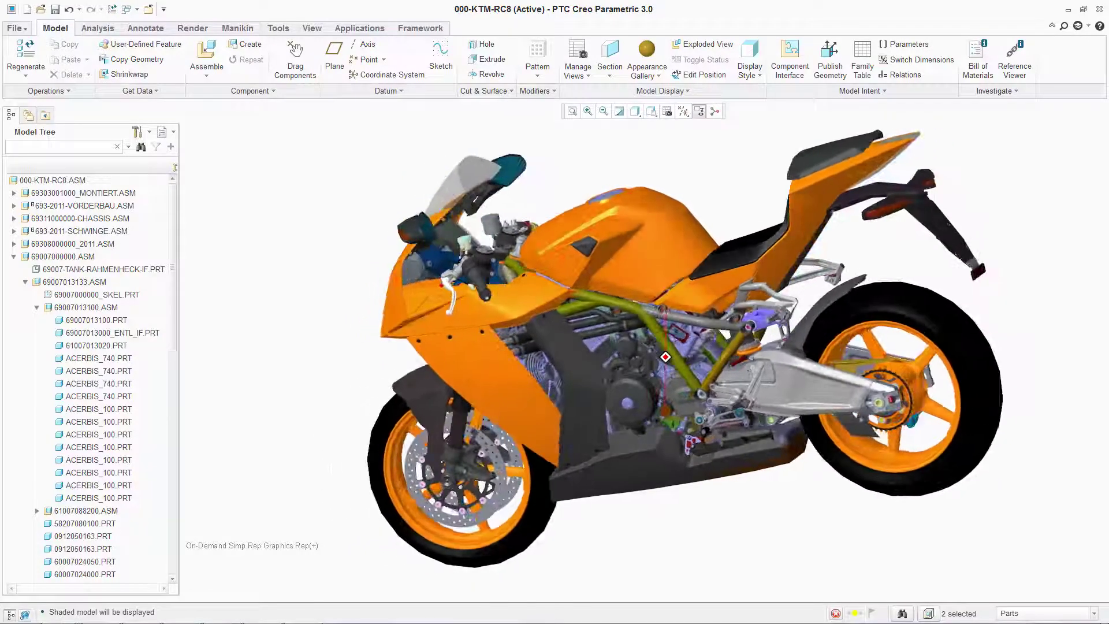